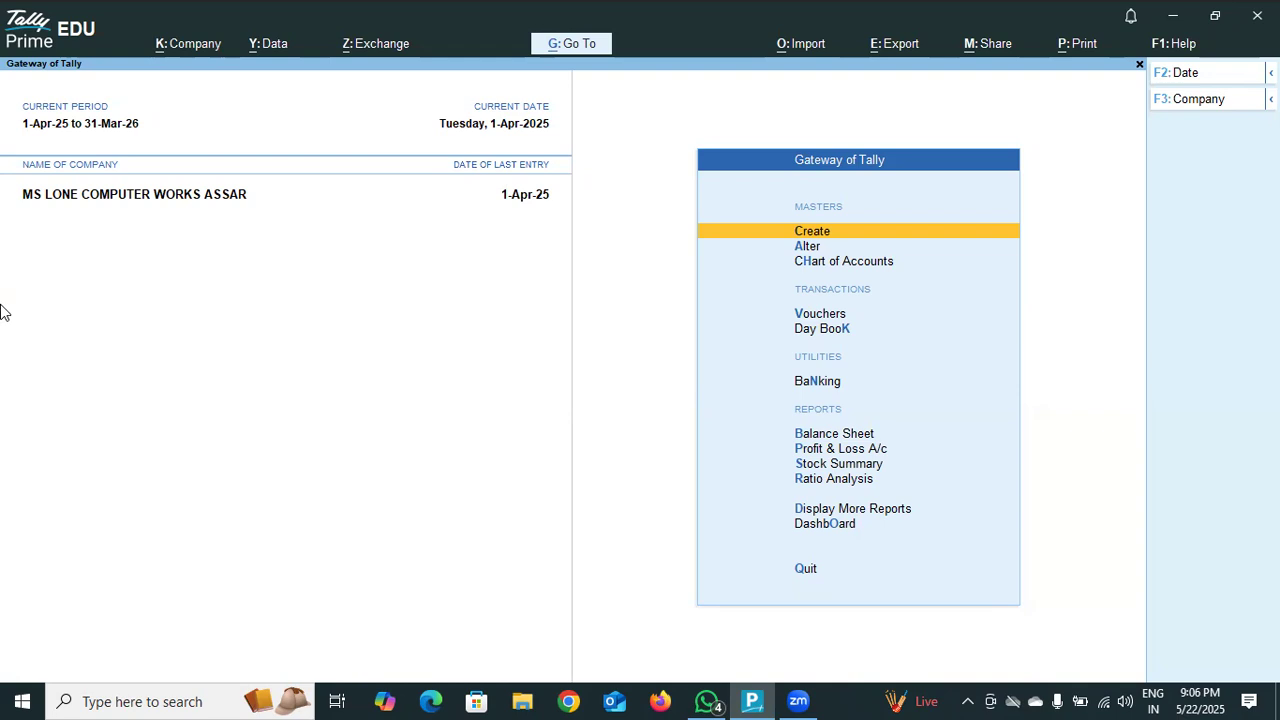
Open a new payment voucher and change its entry mode to single entry with one Account field.
click(814, 313)
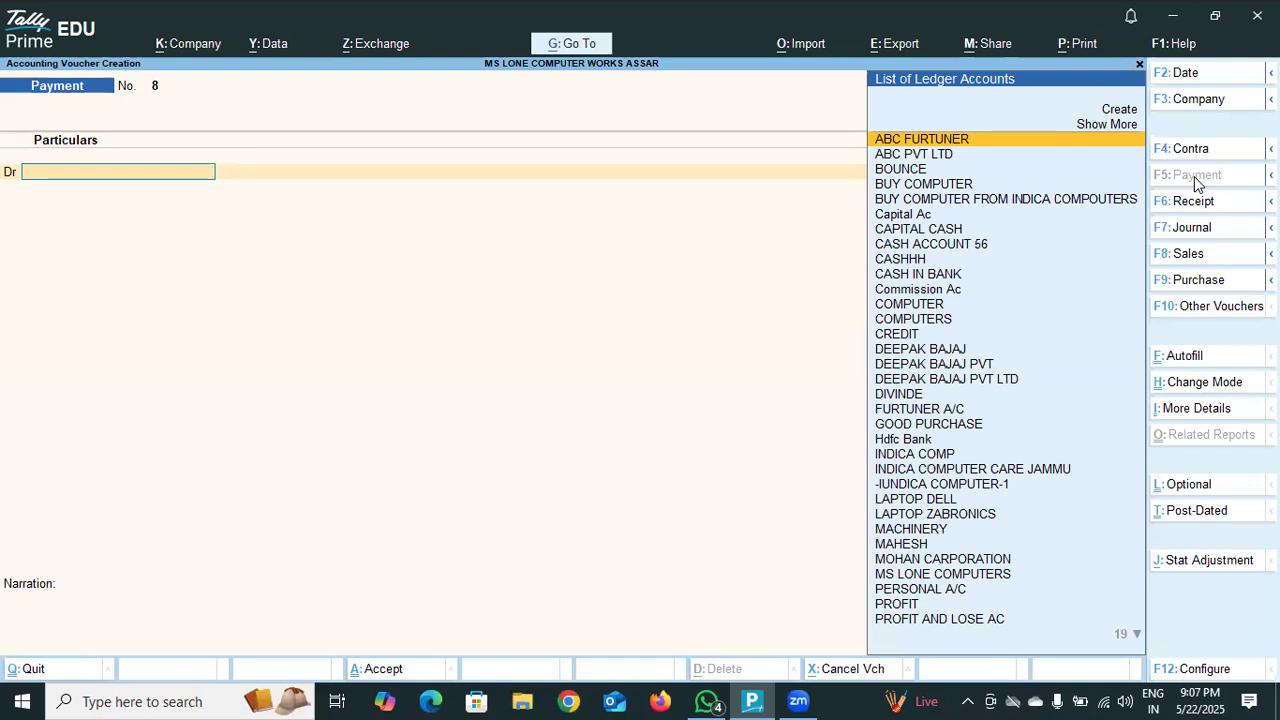
click(1205, 382)
click(468, 178)
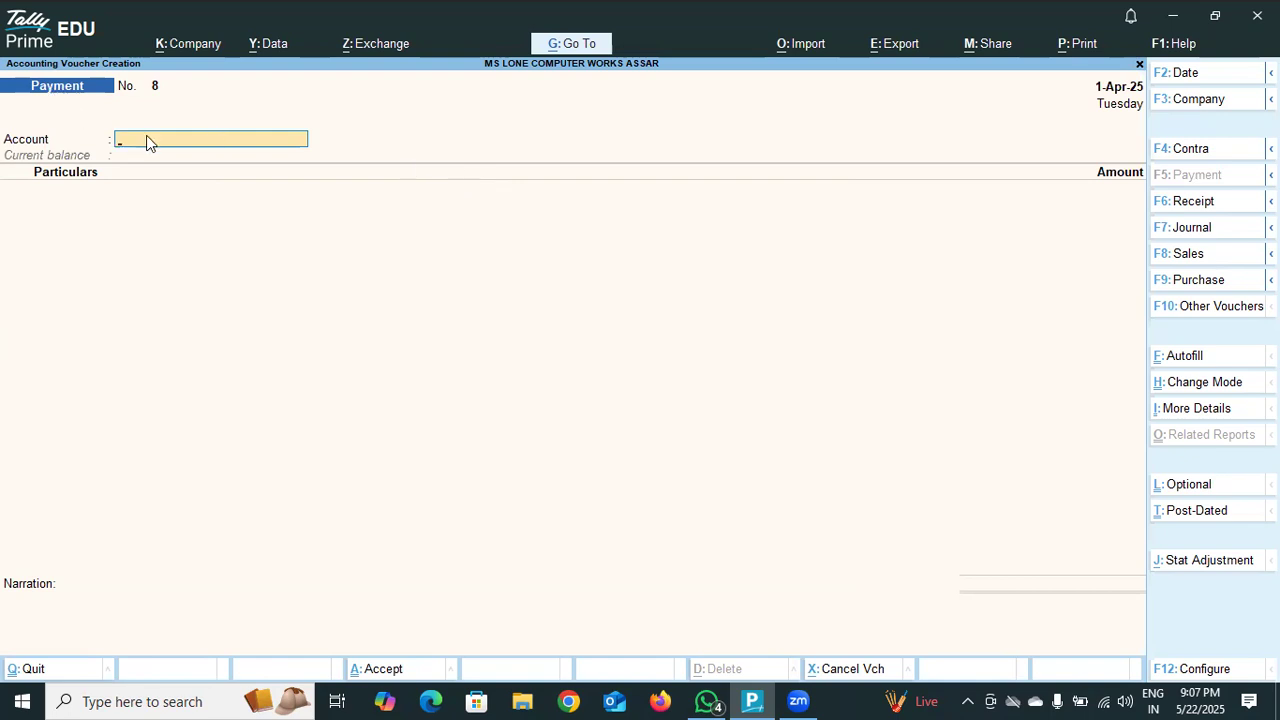
Start a new ledger for the voucher's Account field and try to name it HDFC BANK.
text(H)
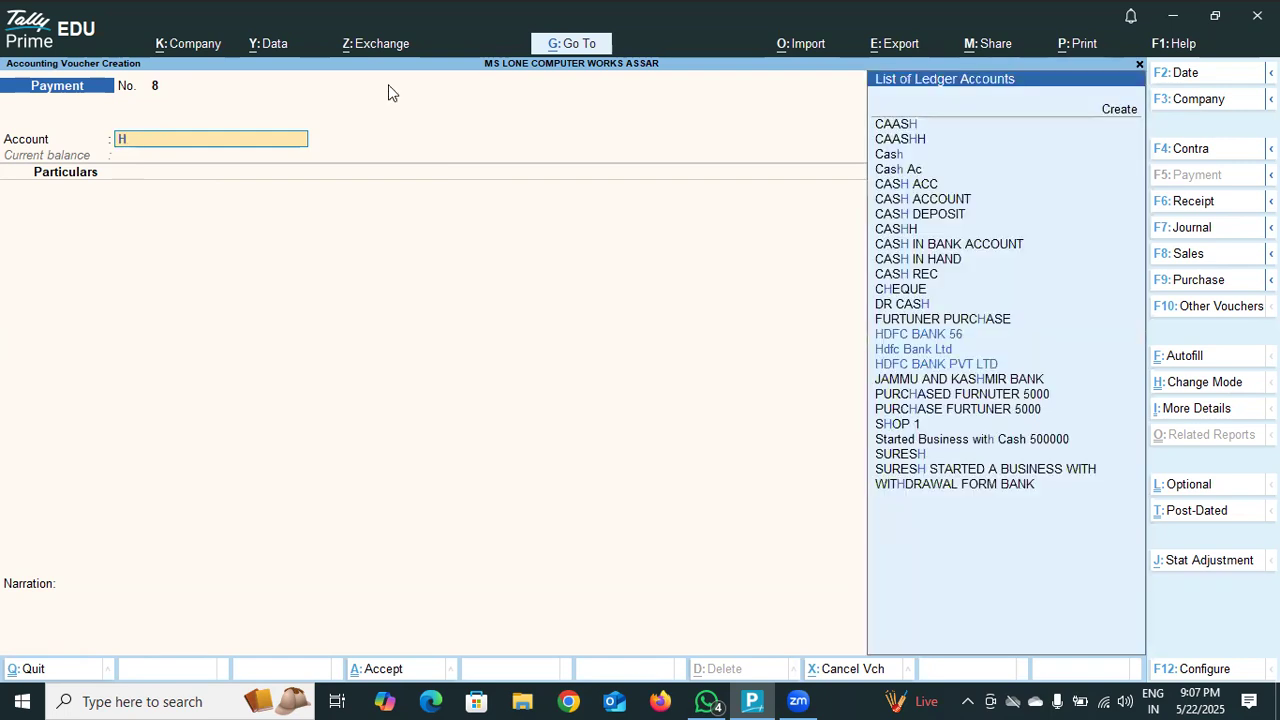
click(1120, 110)
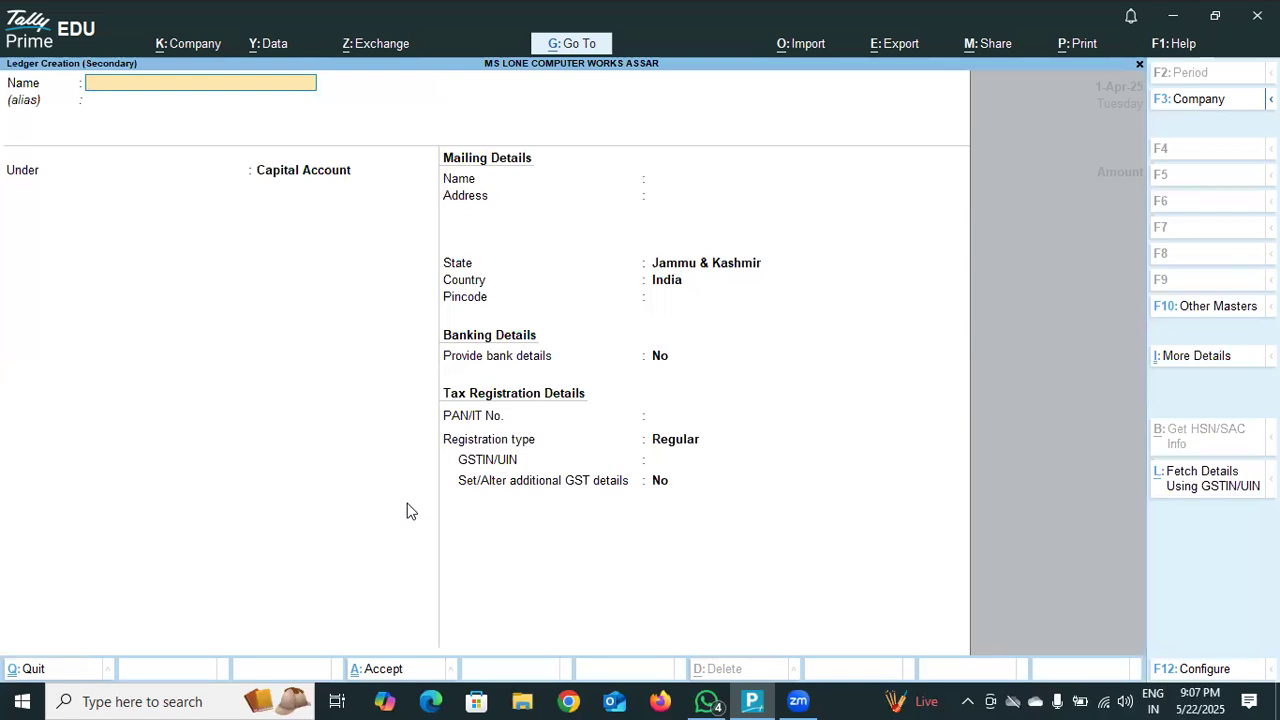
text(H)
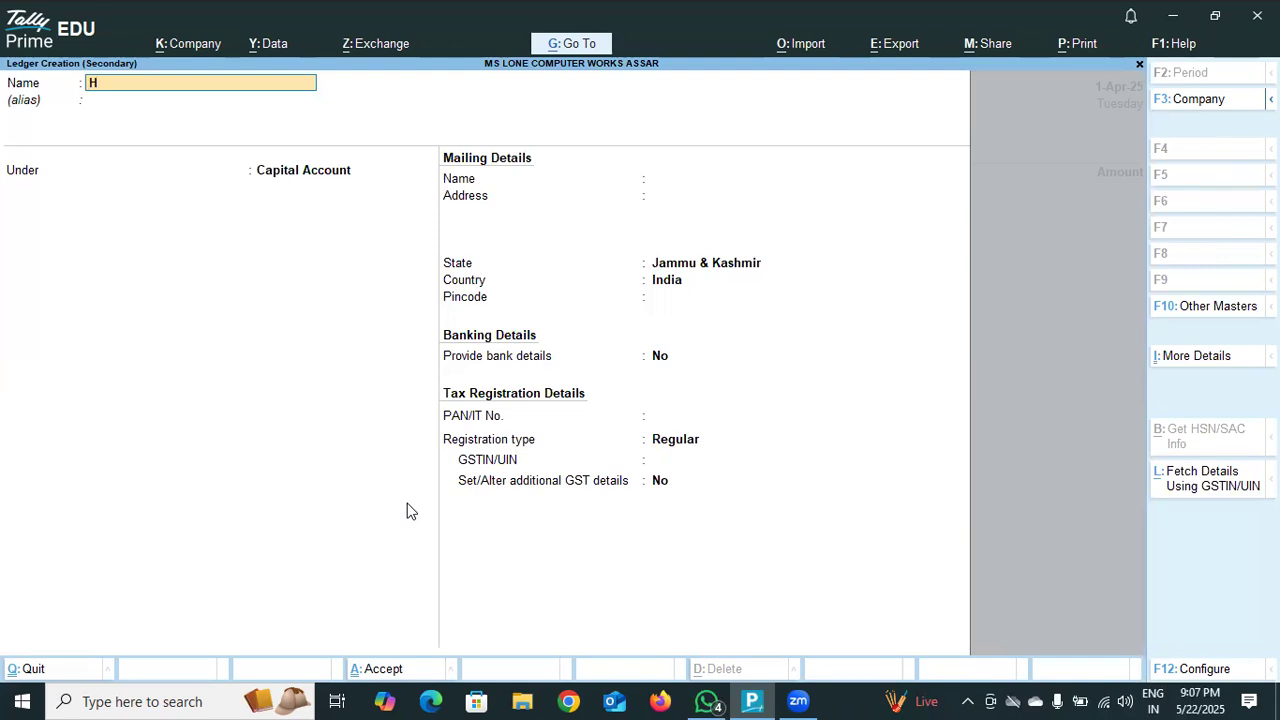
text(DFC BANK)
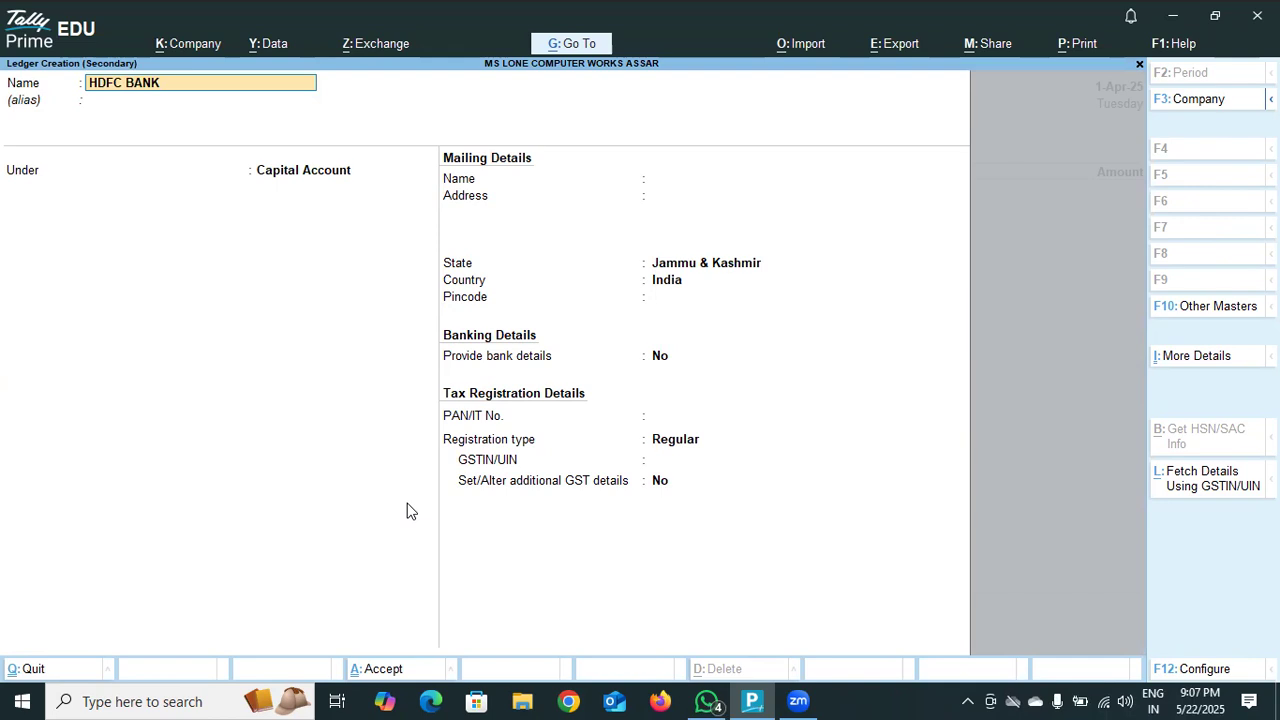
key(Return)
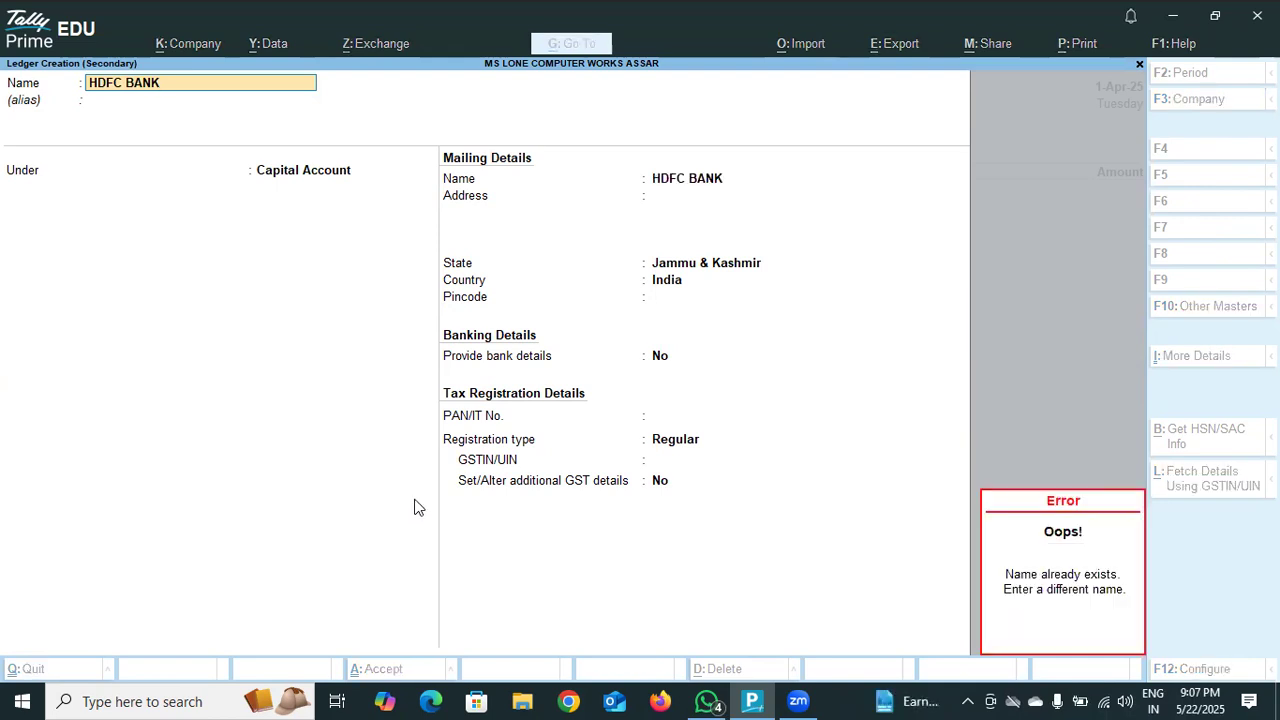
key(Escape)
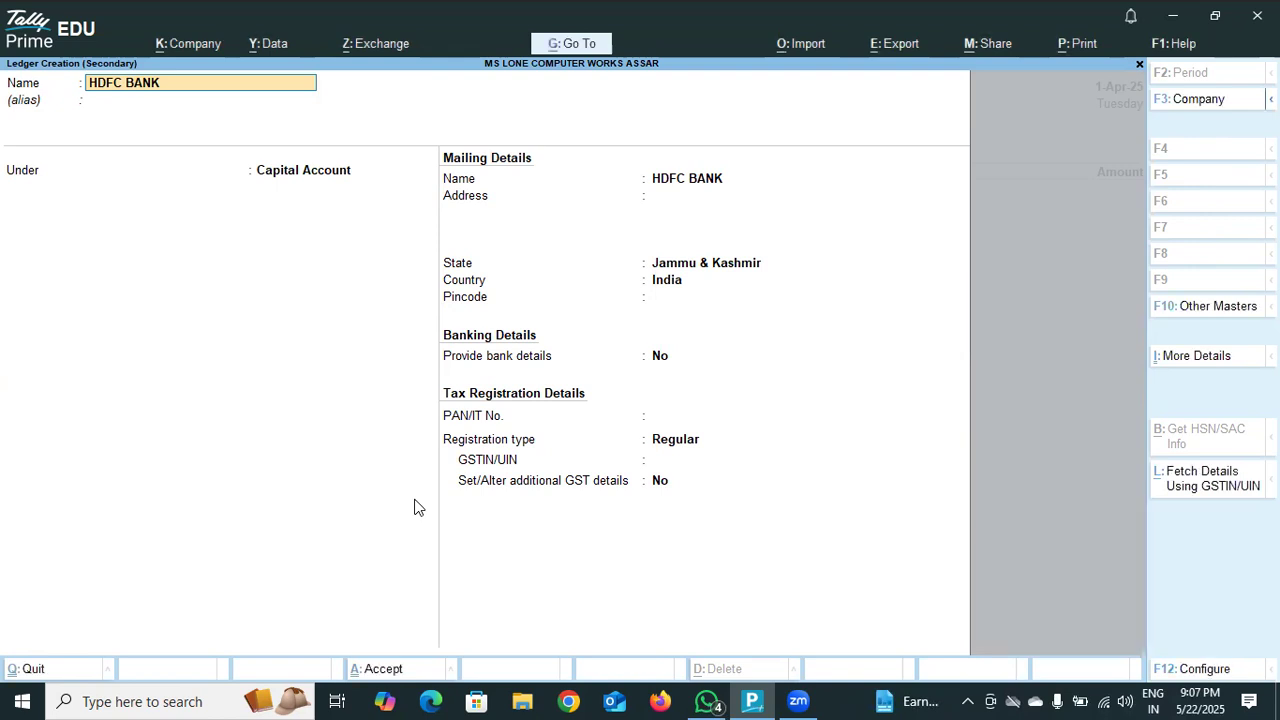
Name the new ledger H D F C BANK ACCO without an alias and place it under Bank Accounts.
text(H D F C BANK ACCO)
key(Return)
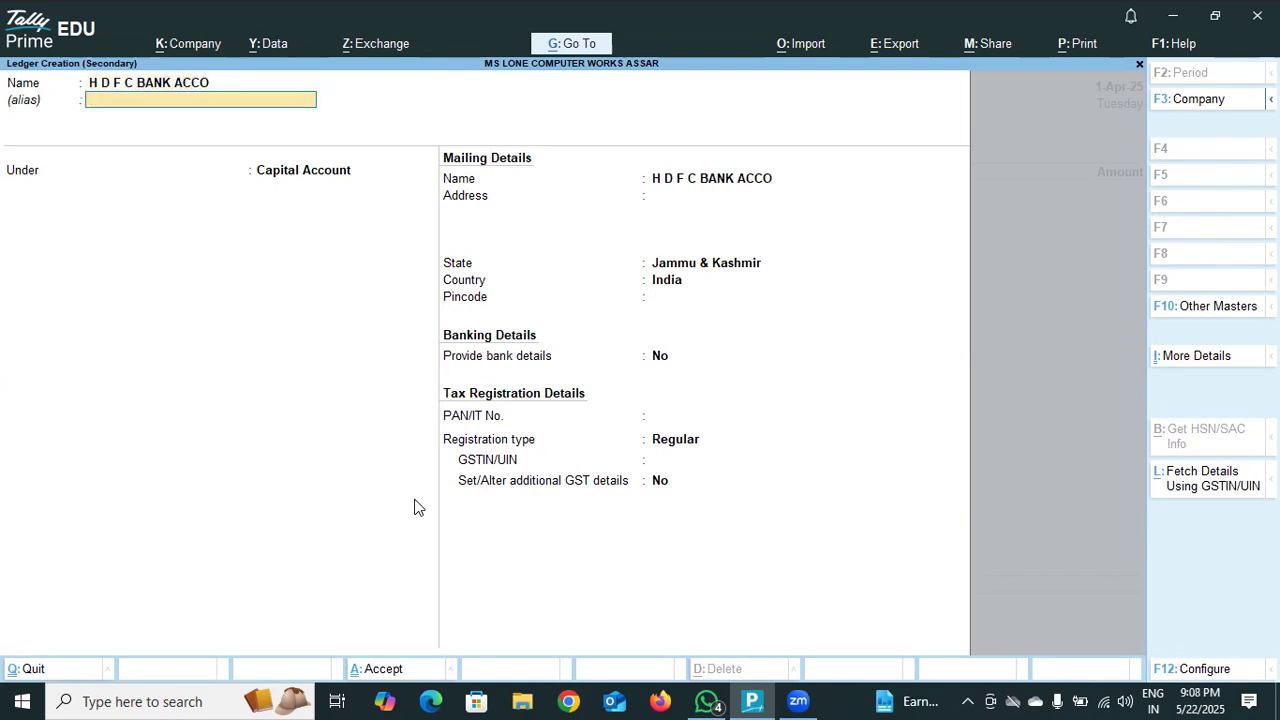
key(Return)
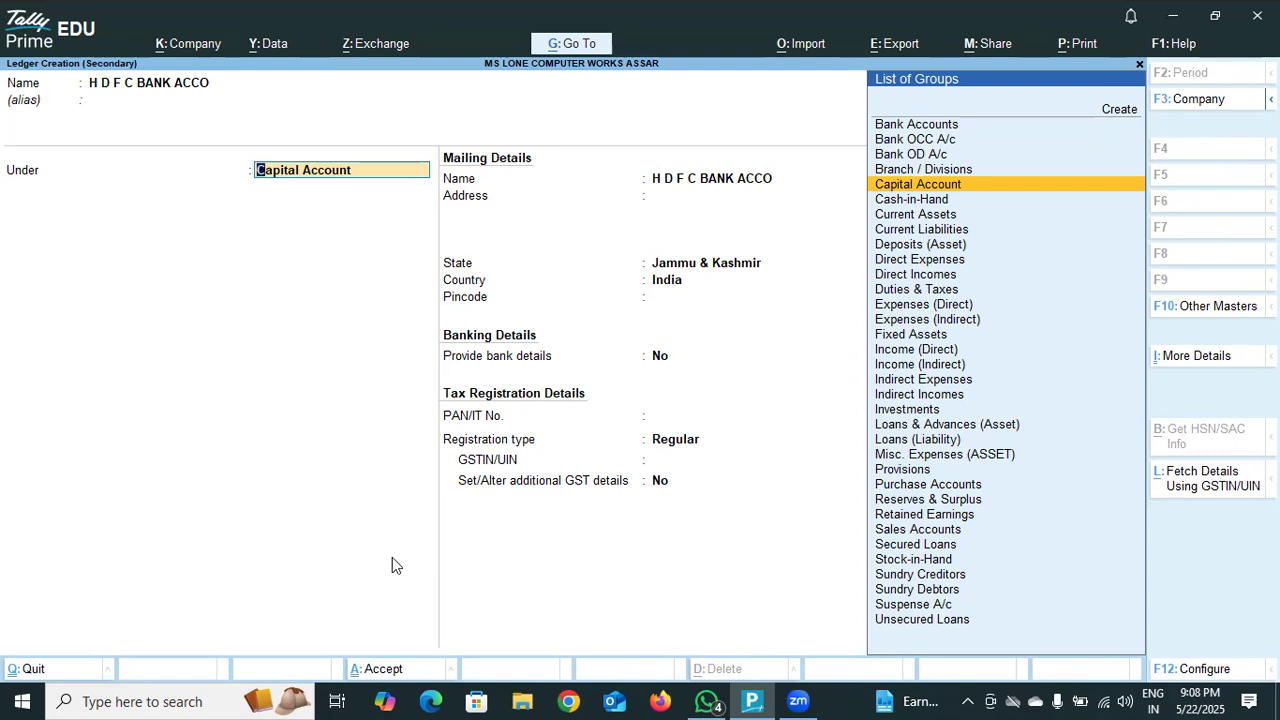
click(891, 128)
Keep the bank ledger's remaining account, mailing and tax details at their defaults and save it as the voucher's account.
key(Return)
key(Return)
key(Return)
key(Return)
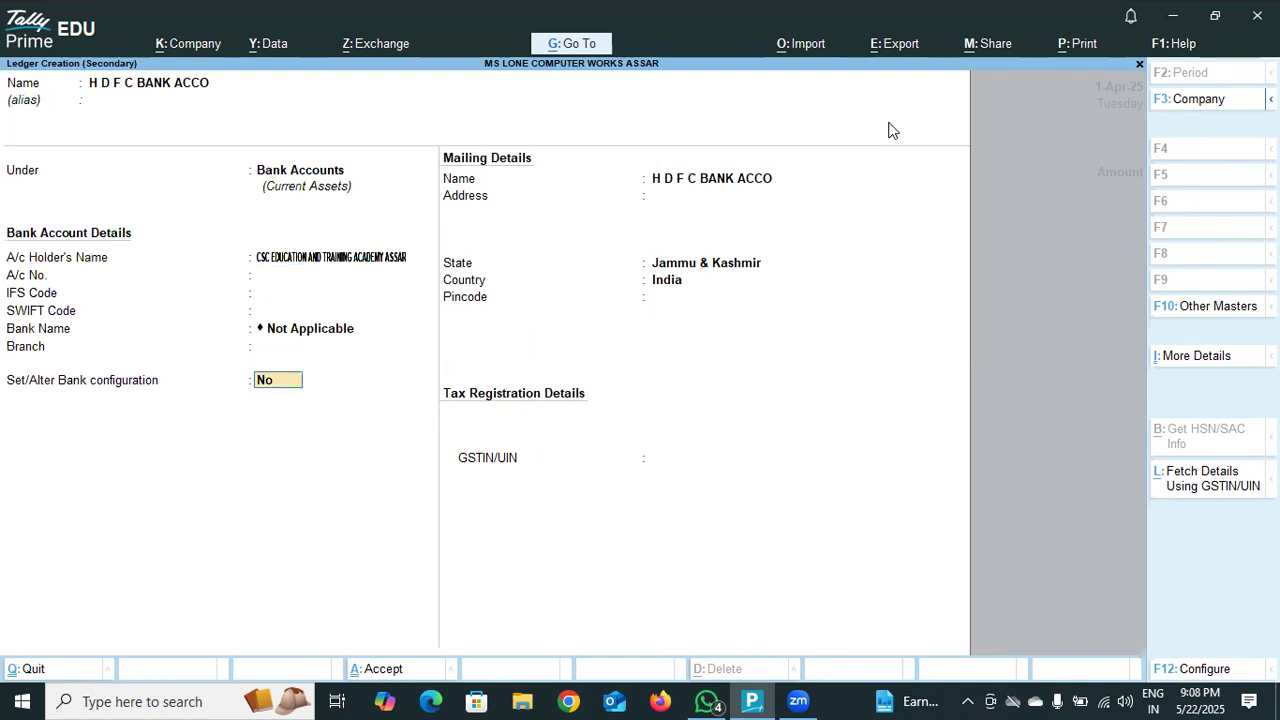
key(Return)
key(Return)
key(Return)
key(Return)
key(Return)
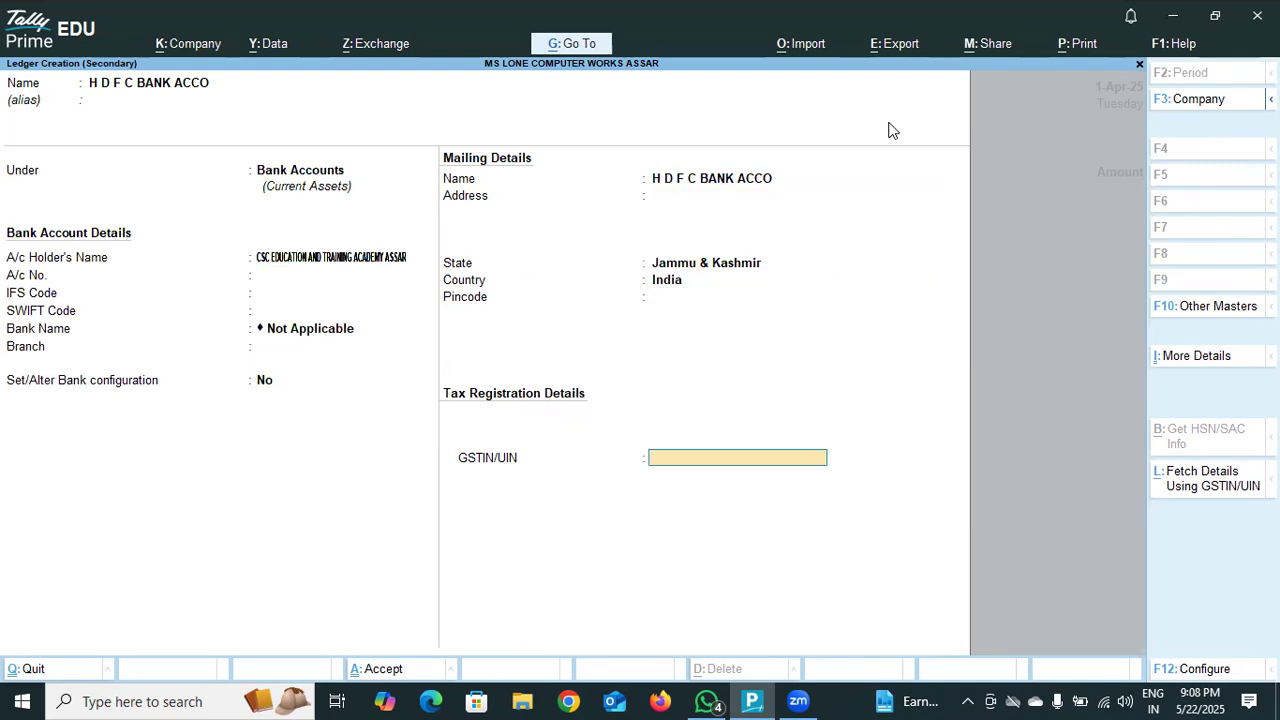
key(Return)
key(Return)
key(Return)
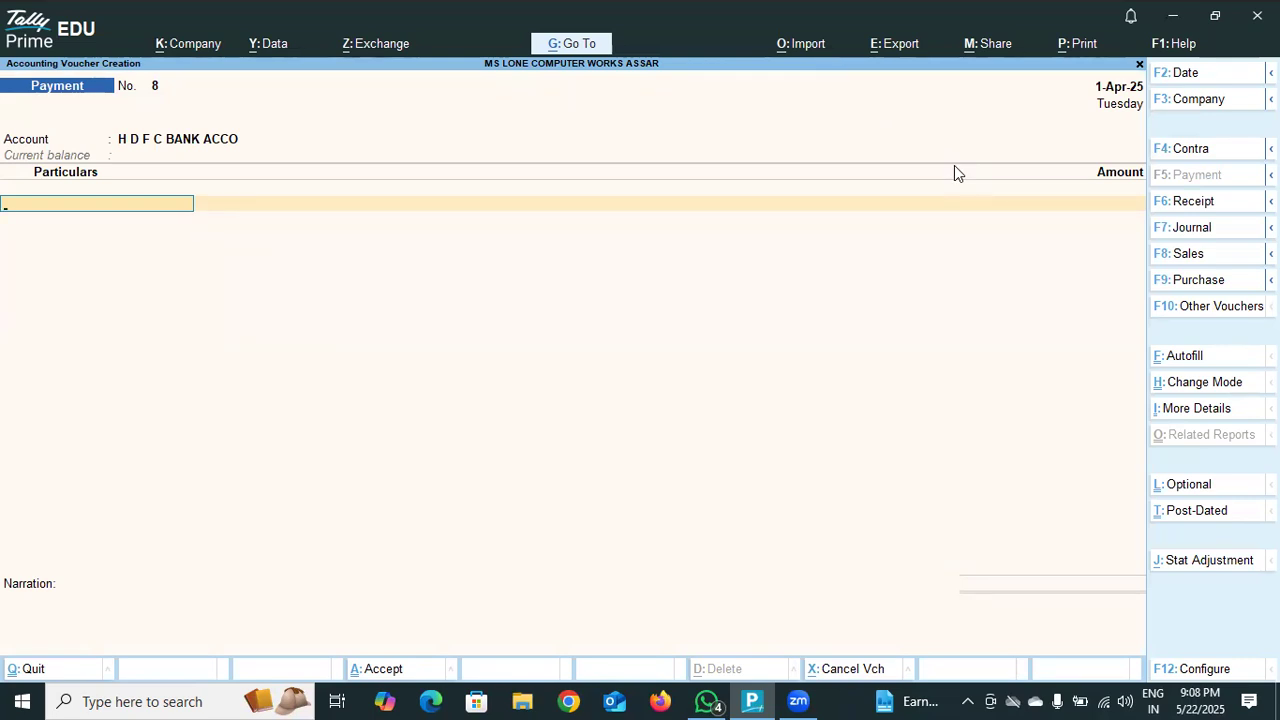
Create a ledger named ARN COMPUTER for the voucher's Particulars and place it under Sundry Creditors.
text(A)
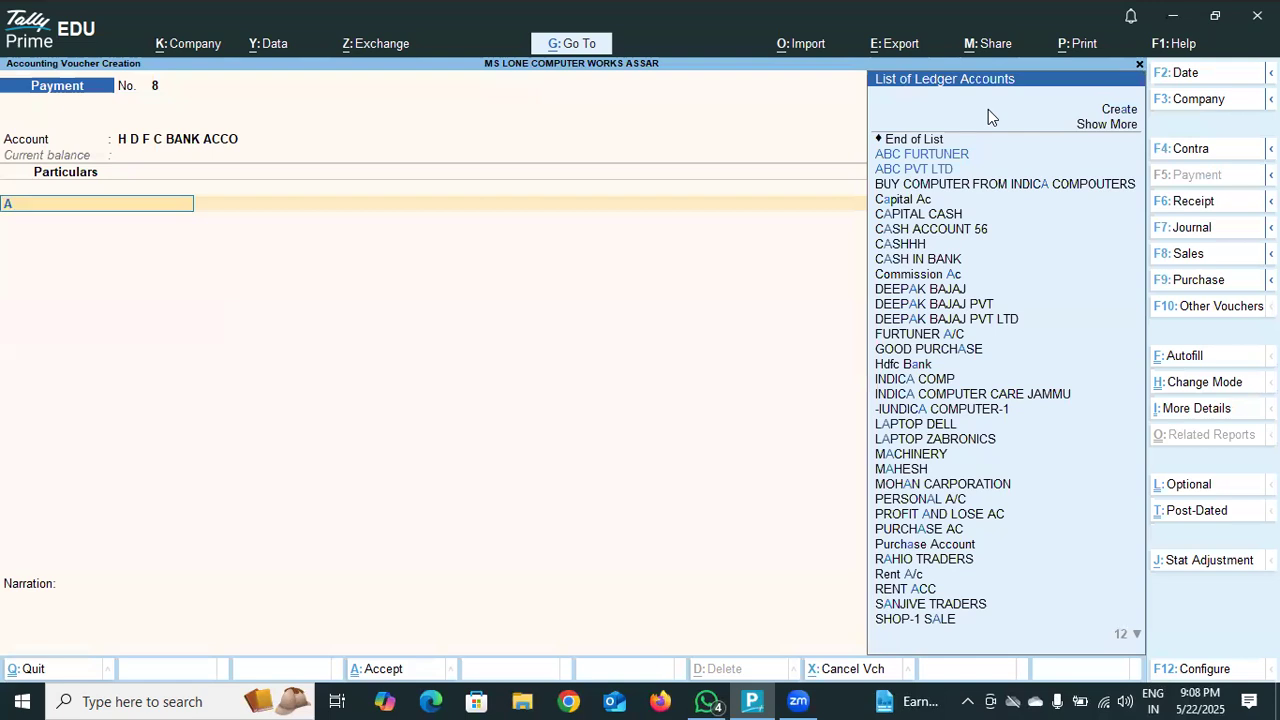
click(1108, 111)
text(ARN COMPUTER)
key(Return)
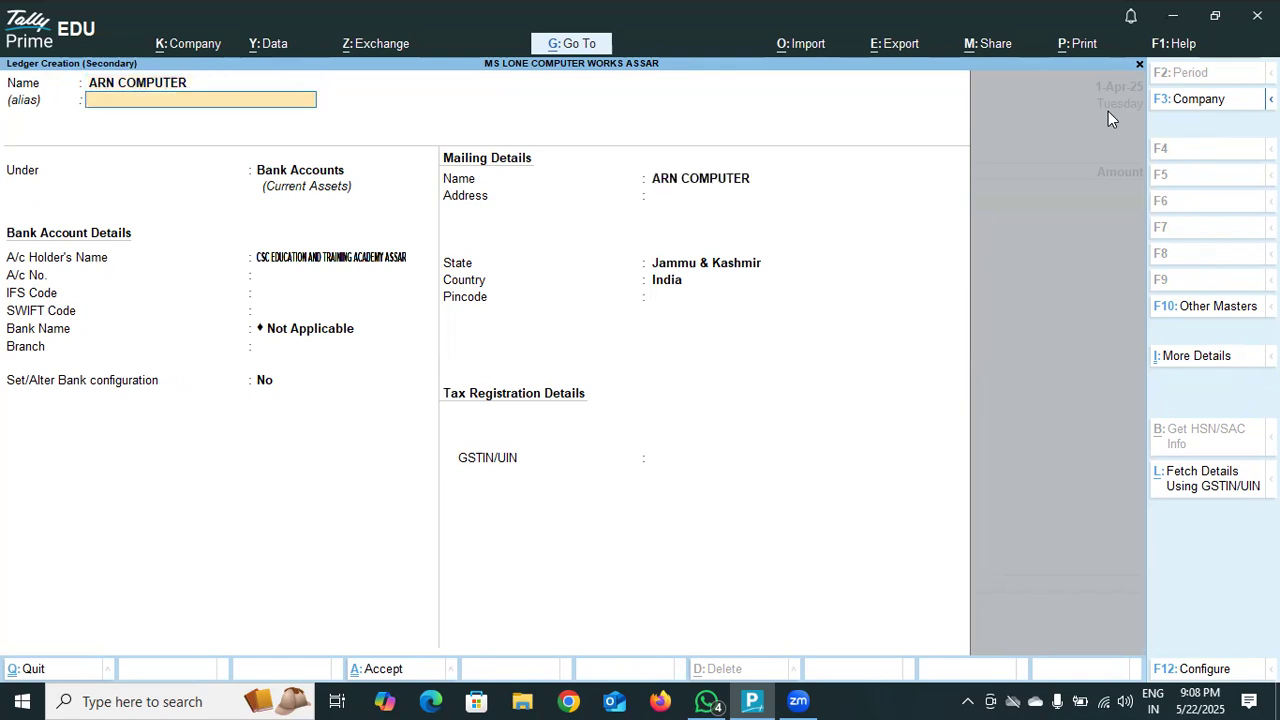
key(Return)
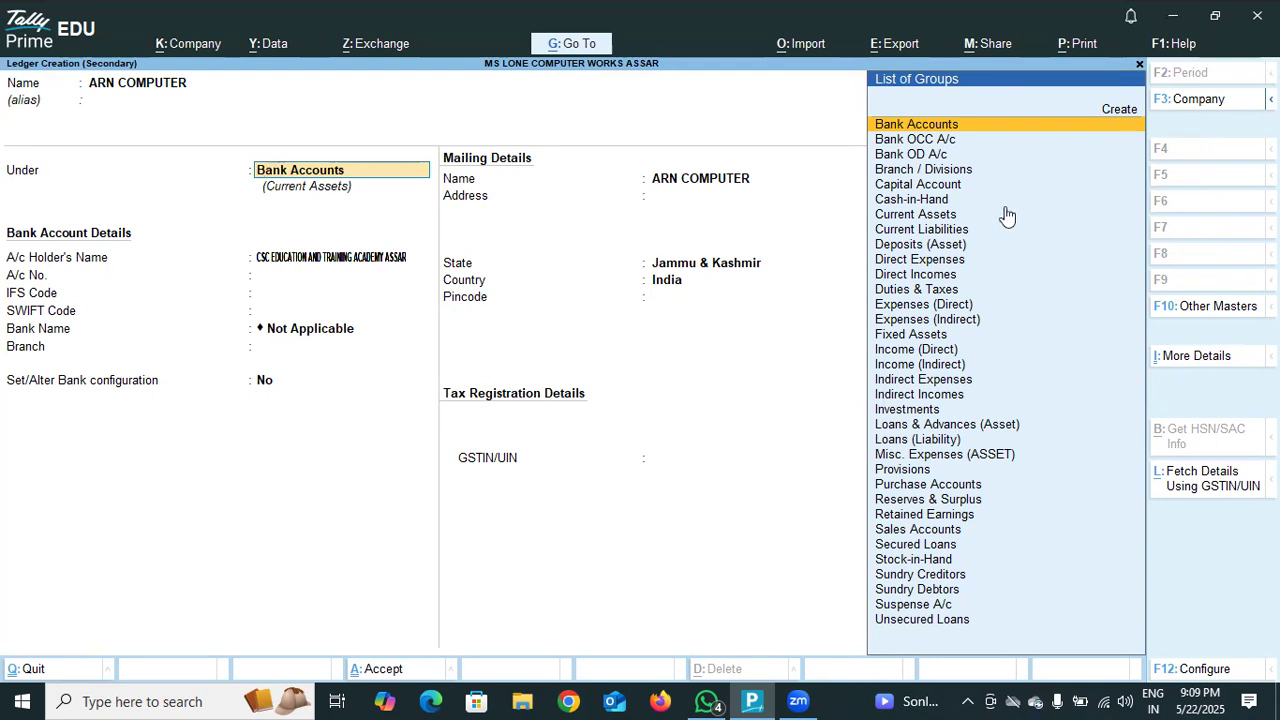
click(953, 575)
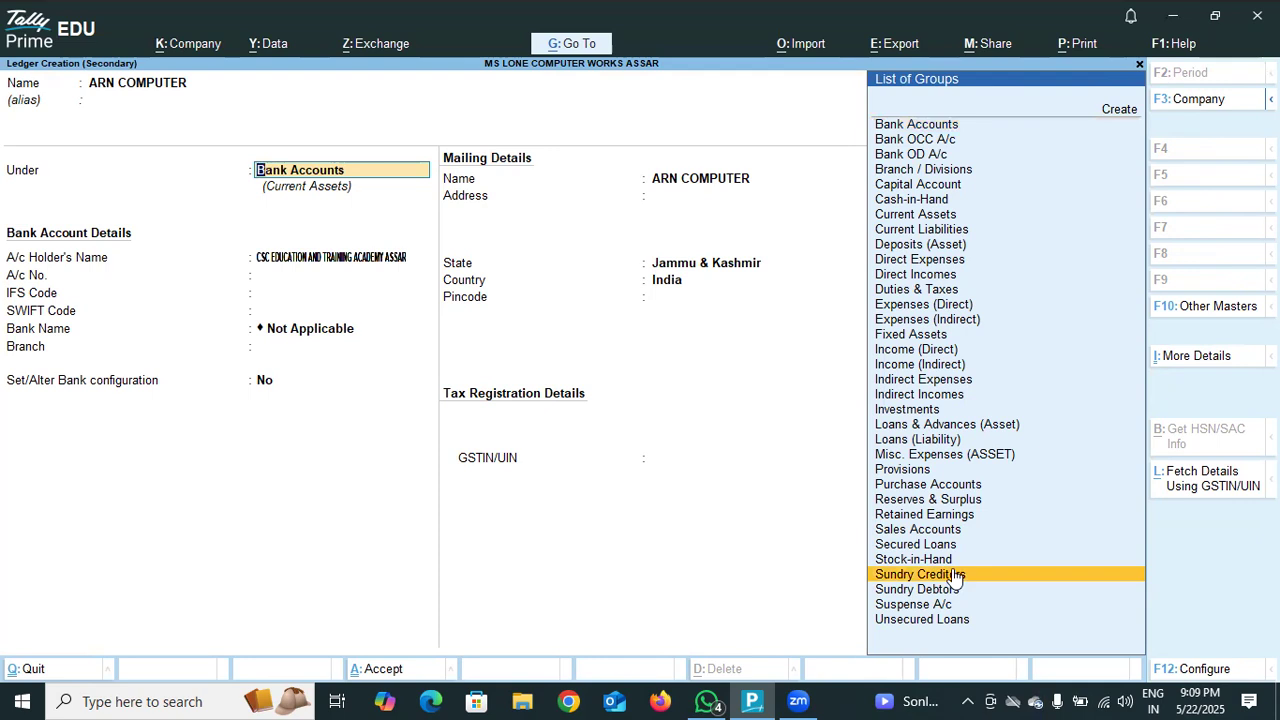
click(955, 576)
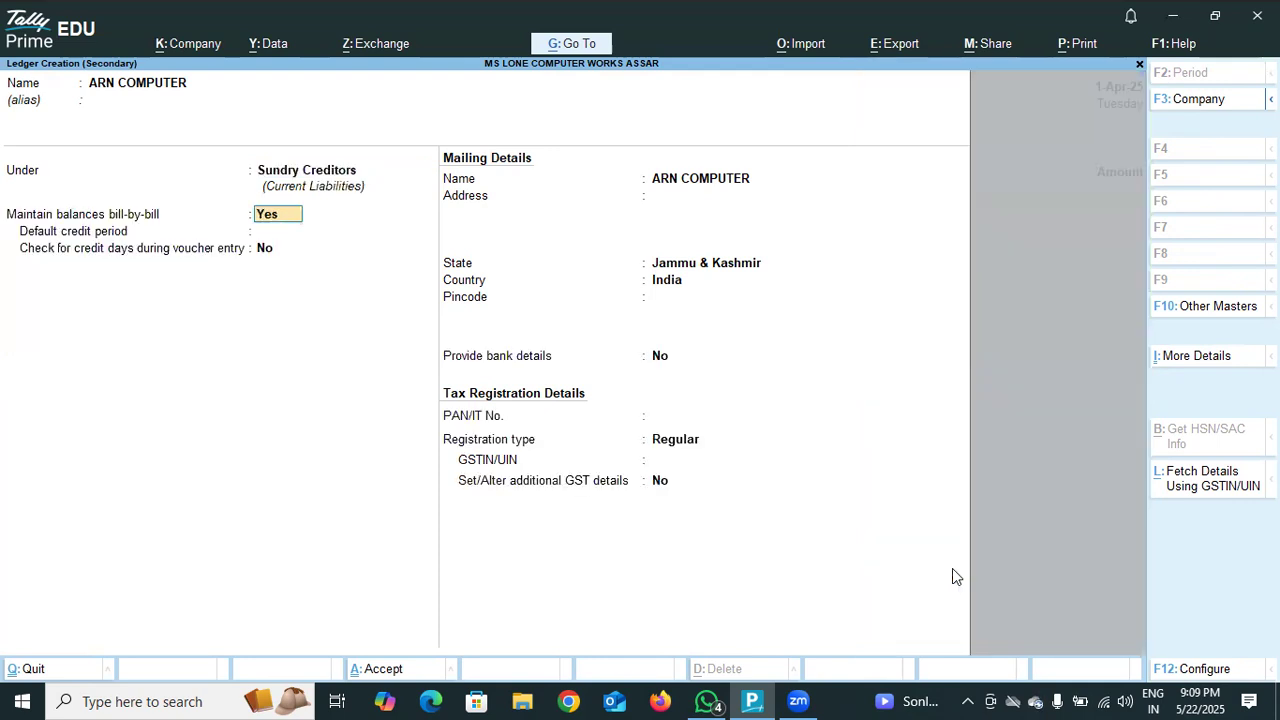
Keep the default bill-by-bill, mailing and tax details of the ARN COMPUTER ledger and save it.
key(Return)
key(Return)
key(Return)
key(Return)
key(Return)
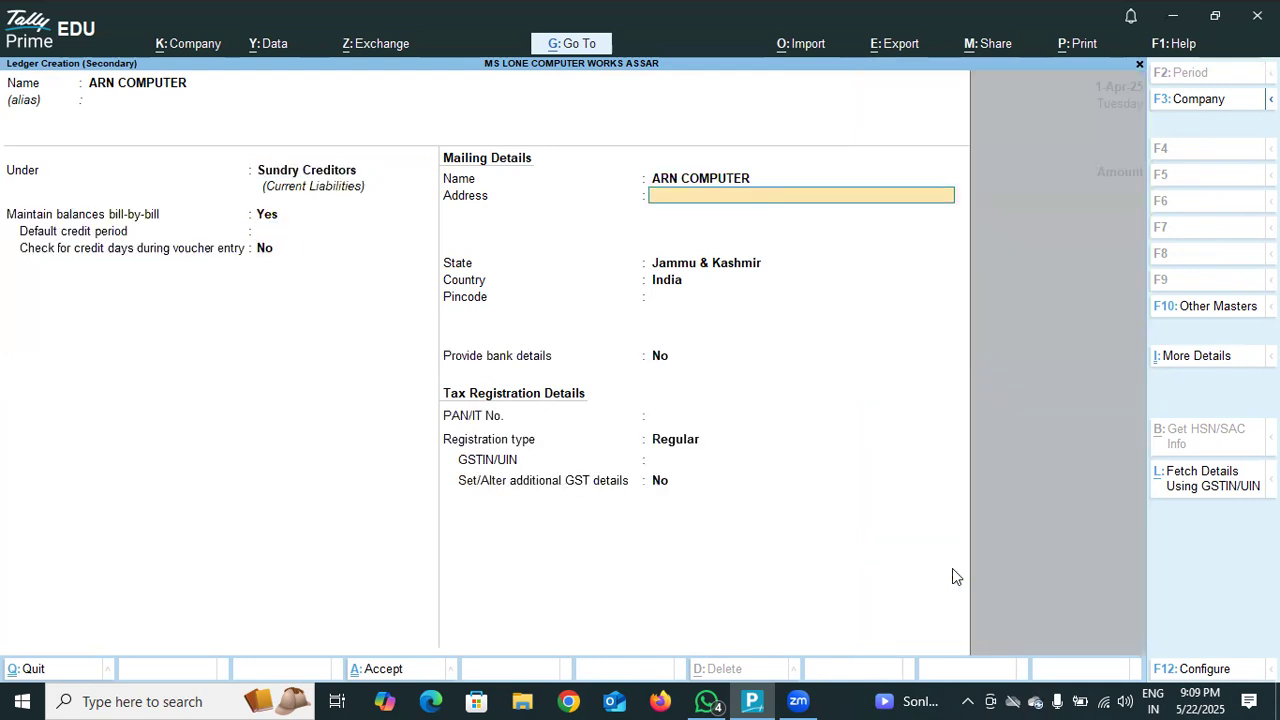
key(Return)
key(Return)
key(Return)
key(Return)
key(Return)
key(Return)
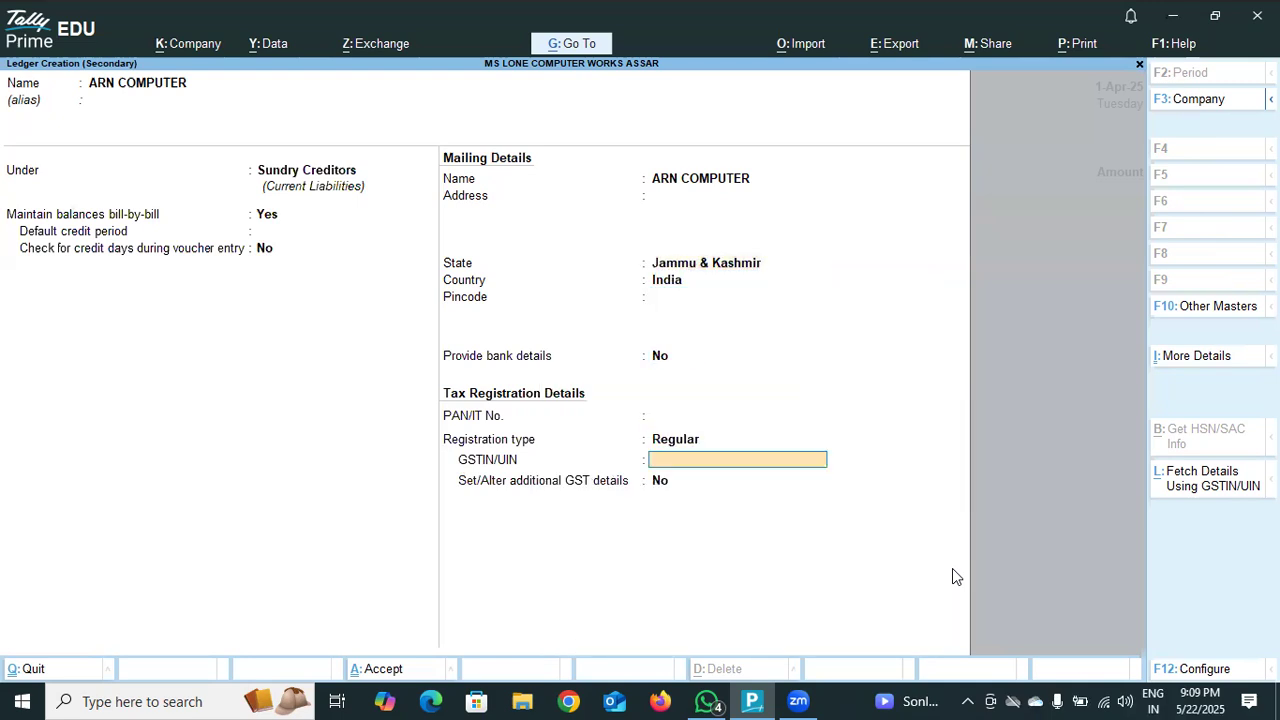
key(Return)
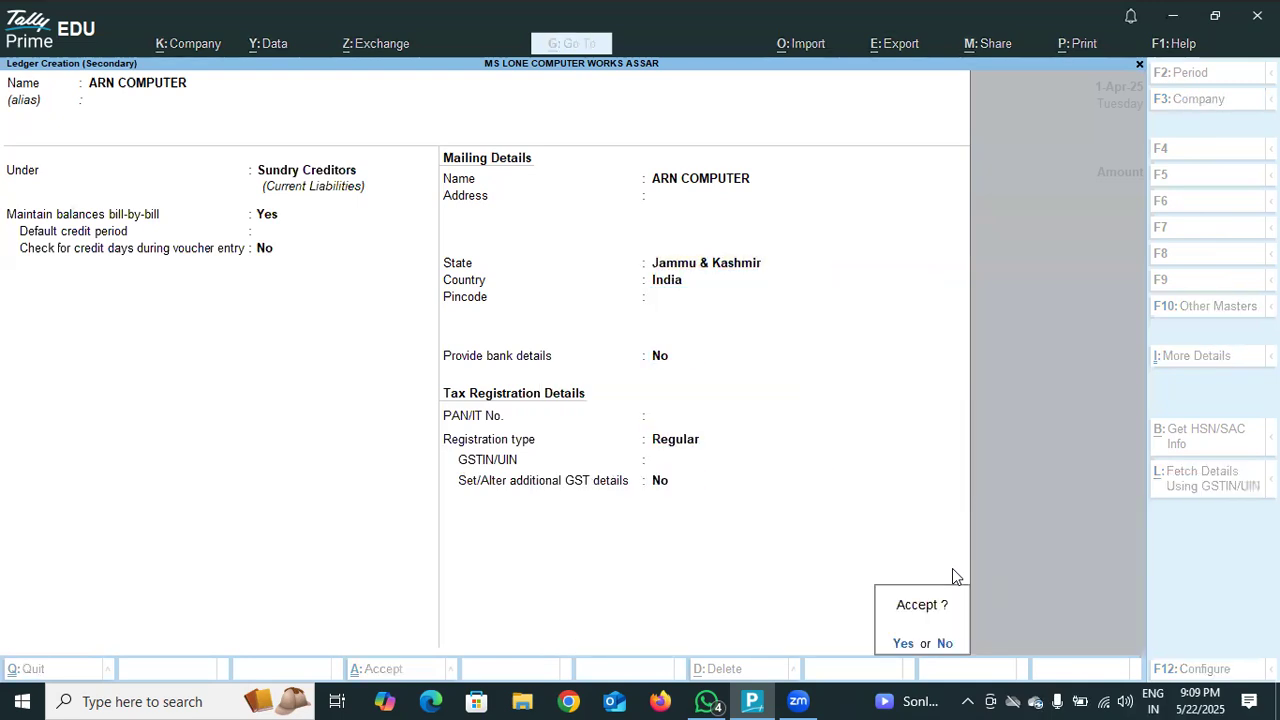
key(Return)
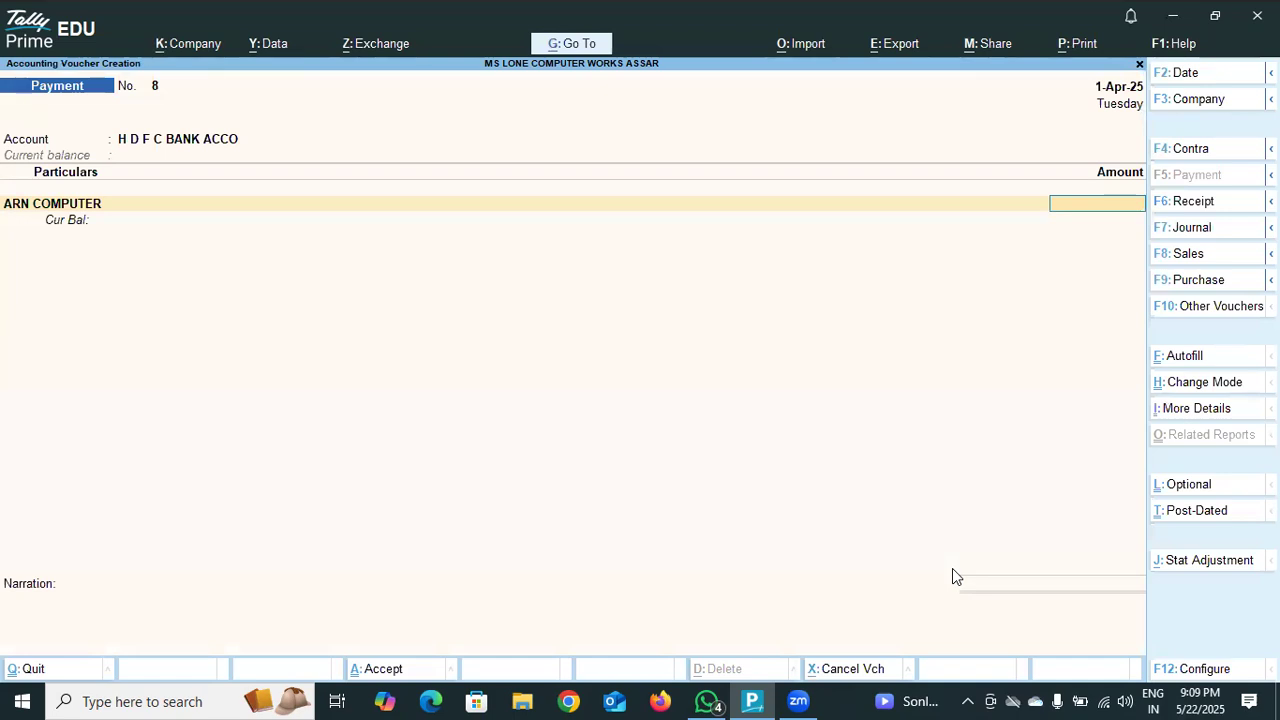
Enter a payment of 50,000 to ARN COMPUTER, allocate it On Account, and finish the list of particulars.
text(50000)
key(Return)
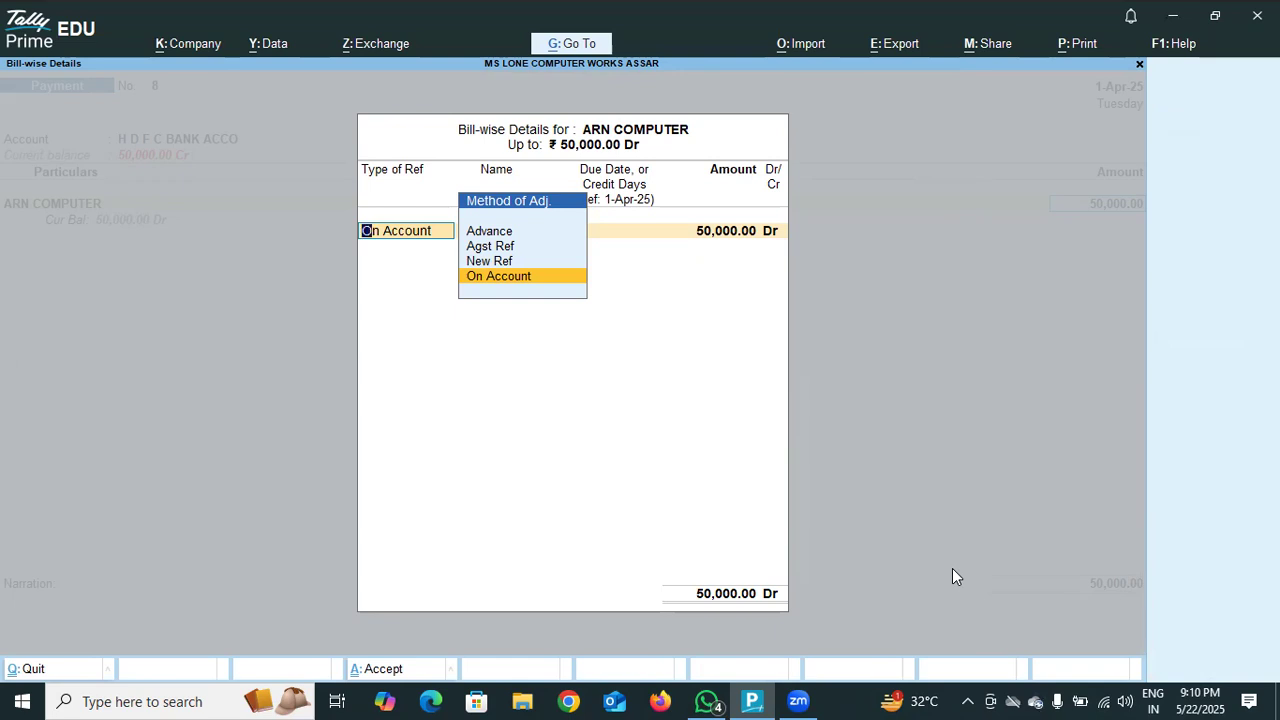
key(Return)
key(Return)
key(Return)
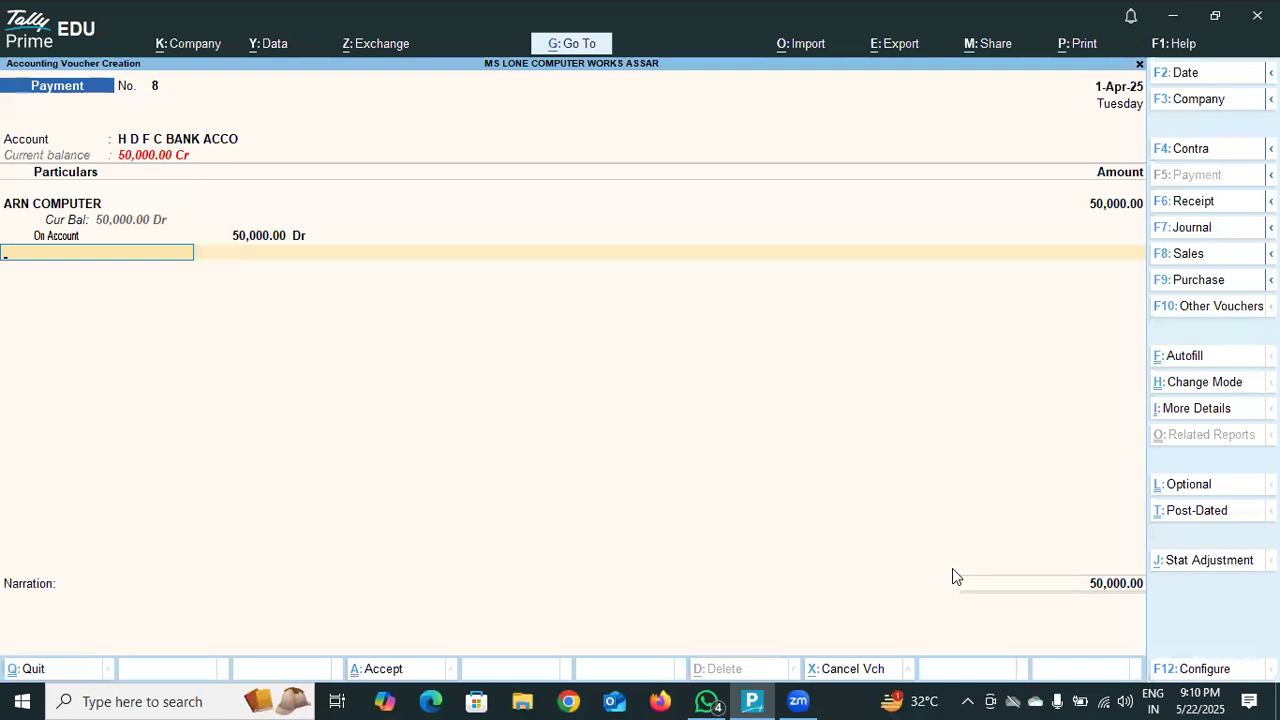
key(Return)
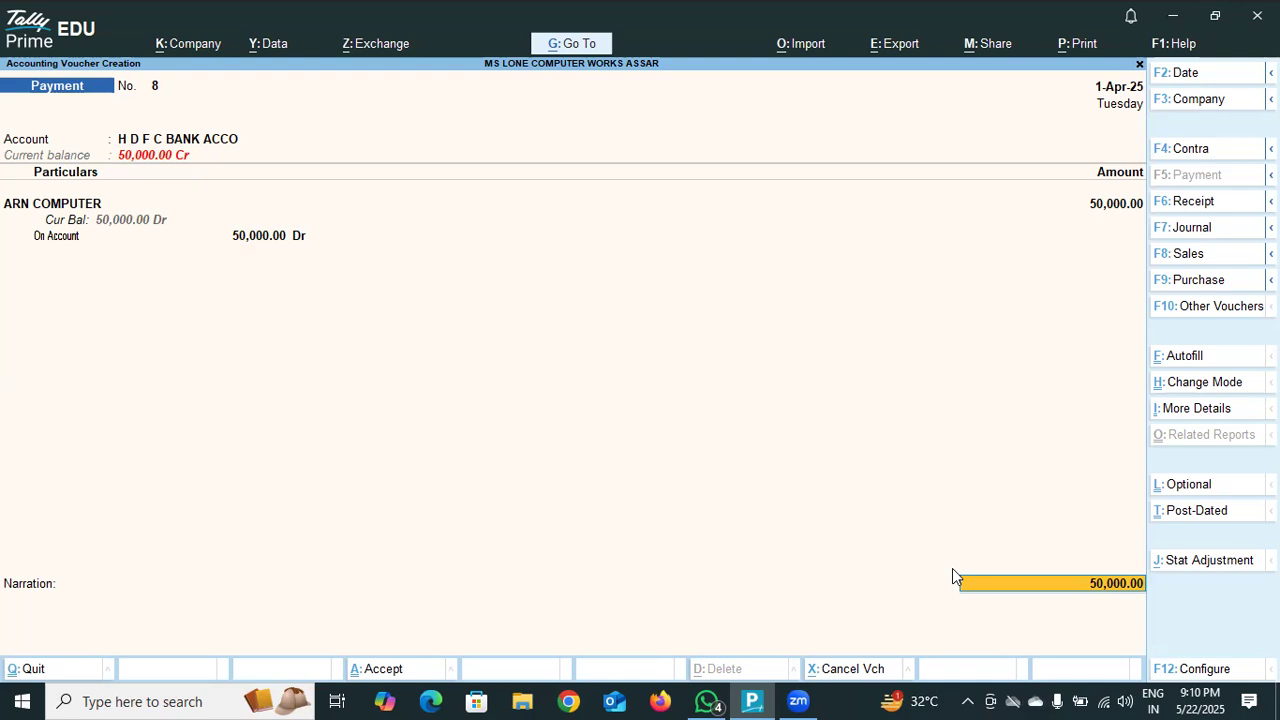
Allocate the 50,000 bank payment as a Cheque with cheque range Not Applicable and enter the instrument number.
key(Return)
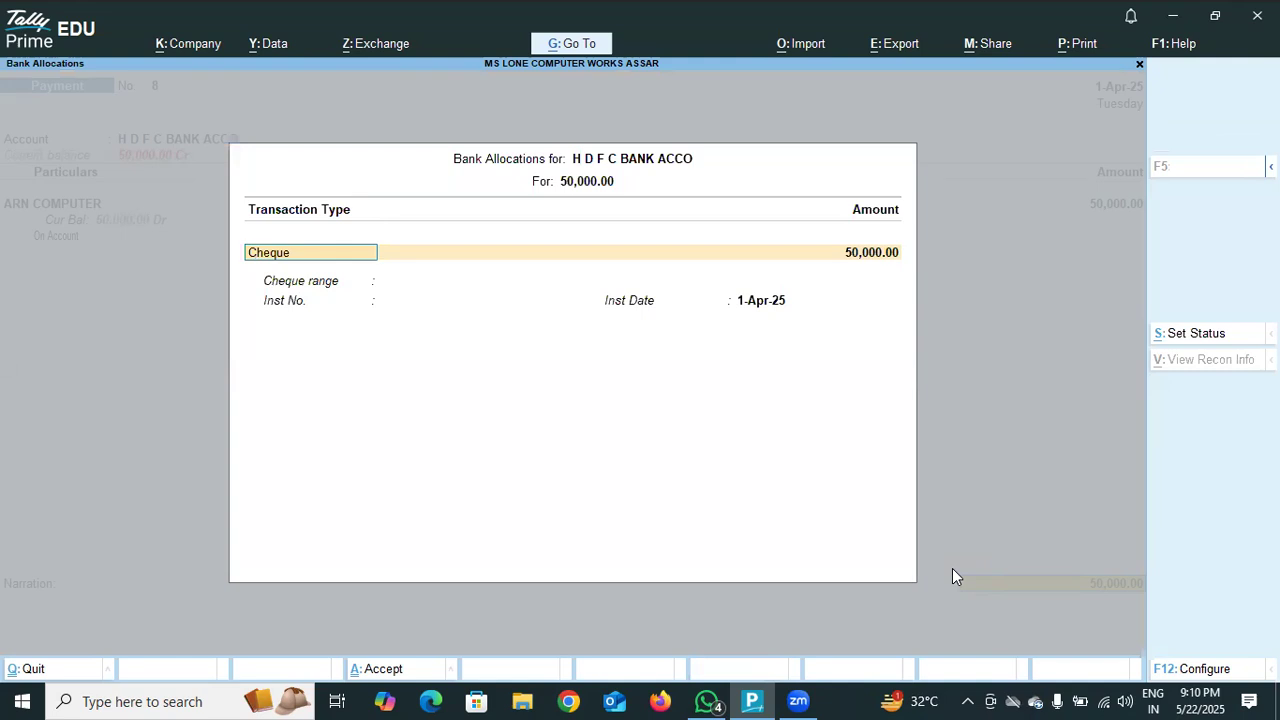
key(Return)
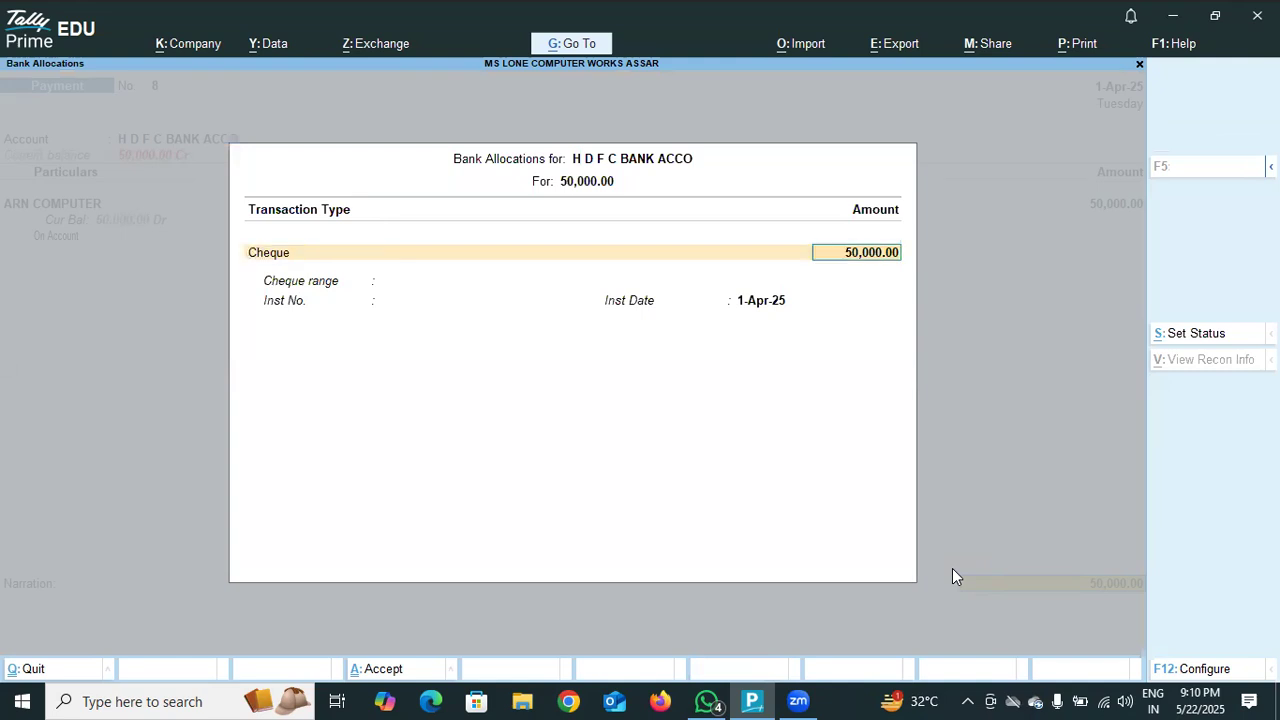
key(Return)
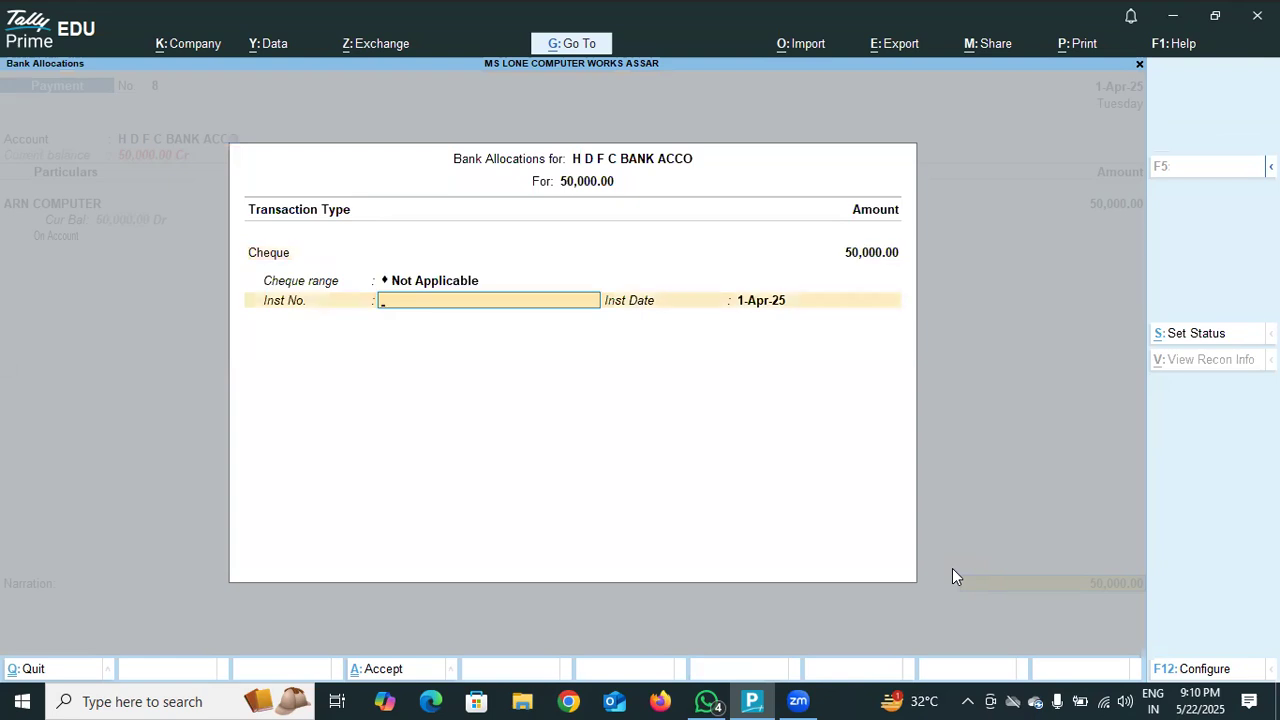
key(BackSpace)
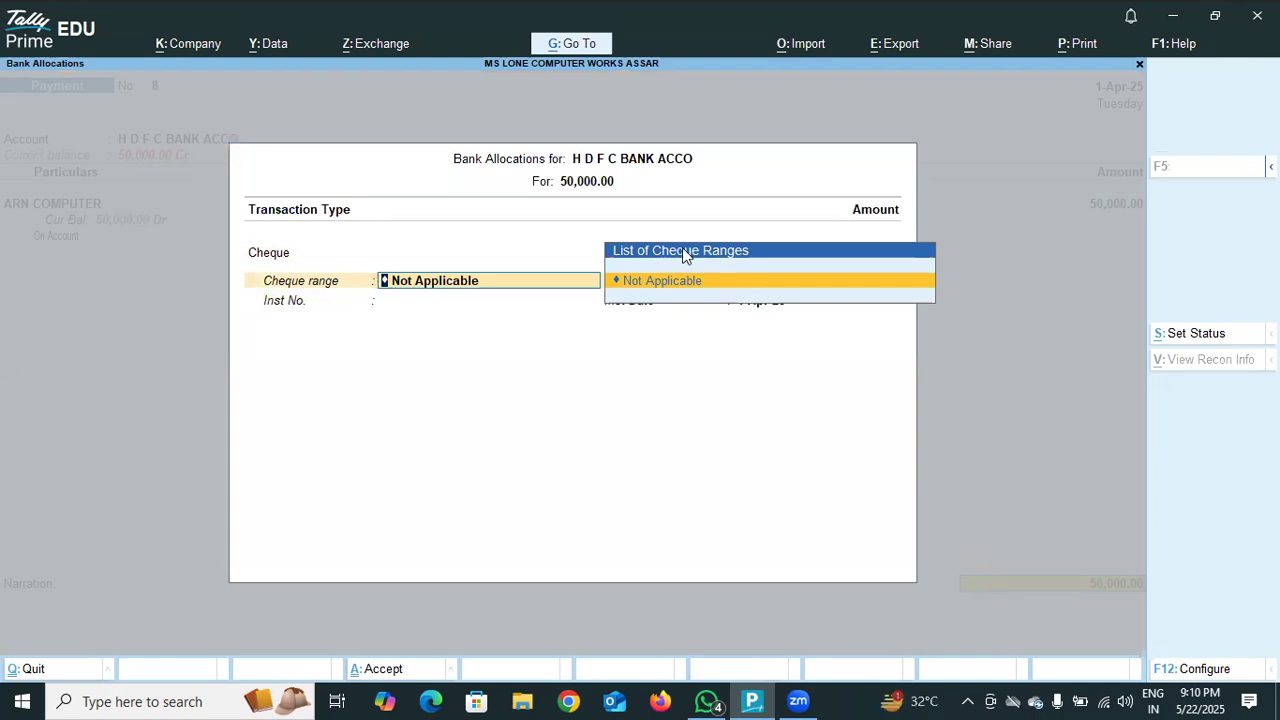
key(Return)
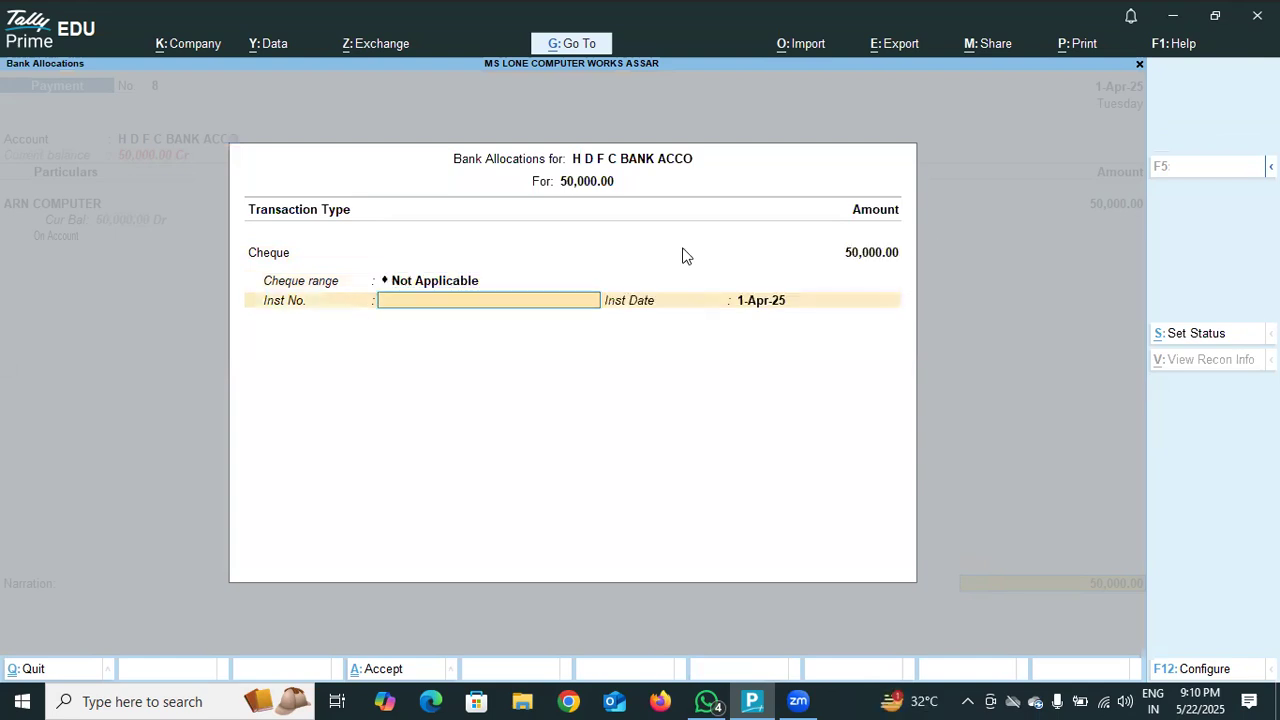
text(5645696)
key(Return)
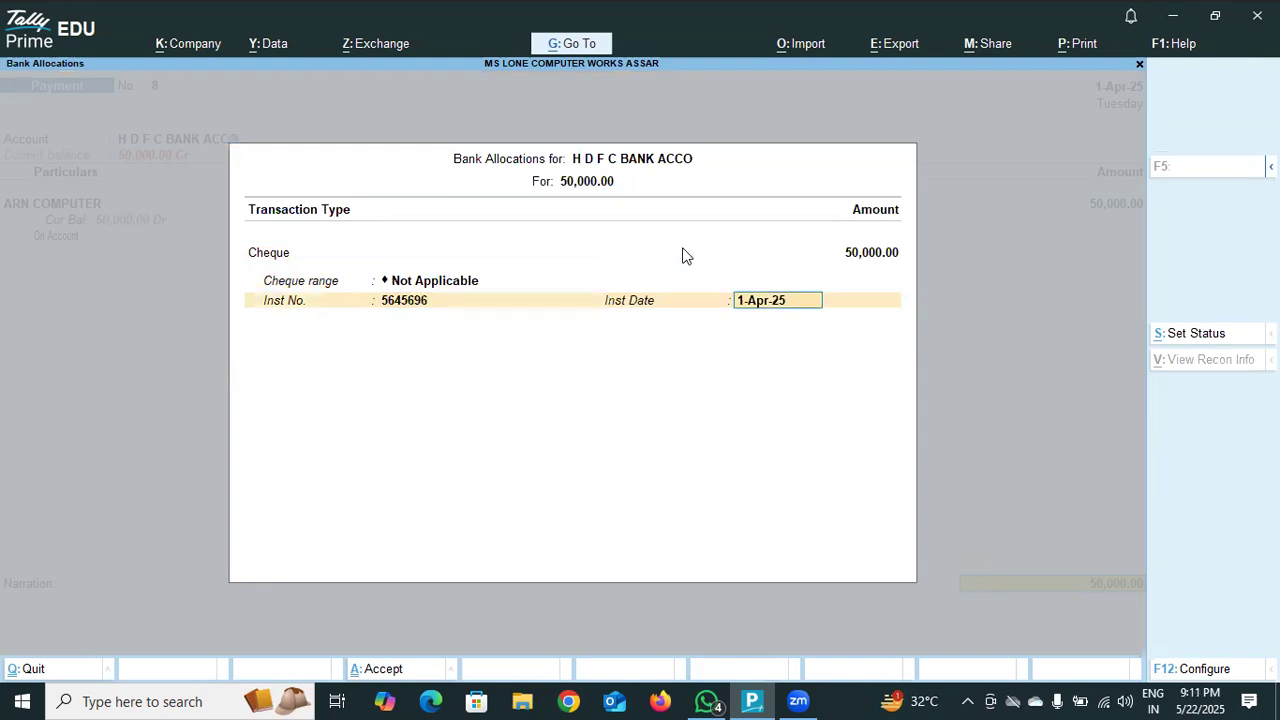
Try to set the cheque's instrument date to 22 May 2025, also in the form 22-05-2025.
text(22/MAY/2025)
key(BackSpace)
key(BackSpace)
key(BackSpace)
key(BackSpace)
key(BackSpace)
key(BackSpace)
key(BackSpace)
key(BackSpace)
key(BackSpace)
text(-05-2025)
key(BackSpace)
key(BackSpace)
key(BackSpace)
key(BackSpace)
key(BackSpace)
key(BackSpace)
key(BackSpace)
key(BackSpace)
key(BackSpace)
key(BackSpace)
Accept the bank allocation and enter the narration "PAYMENT PAID TO ARN COMPUTER BY CHEQUE RS 50000".
click(561, 300)
key(ctrl+a)
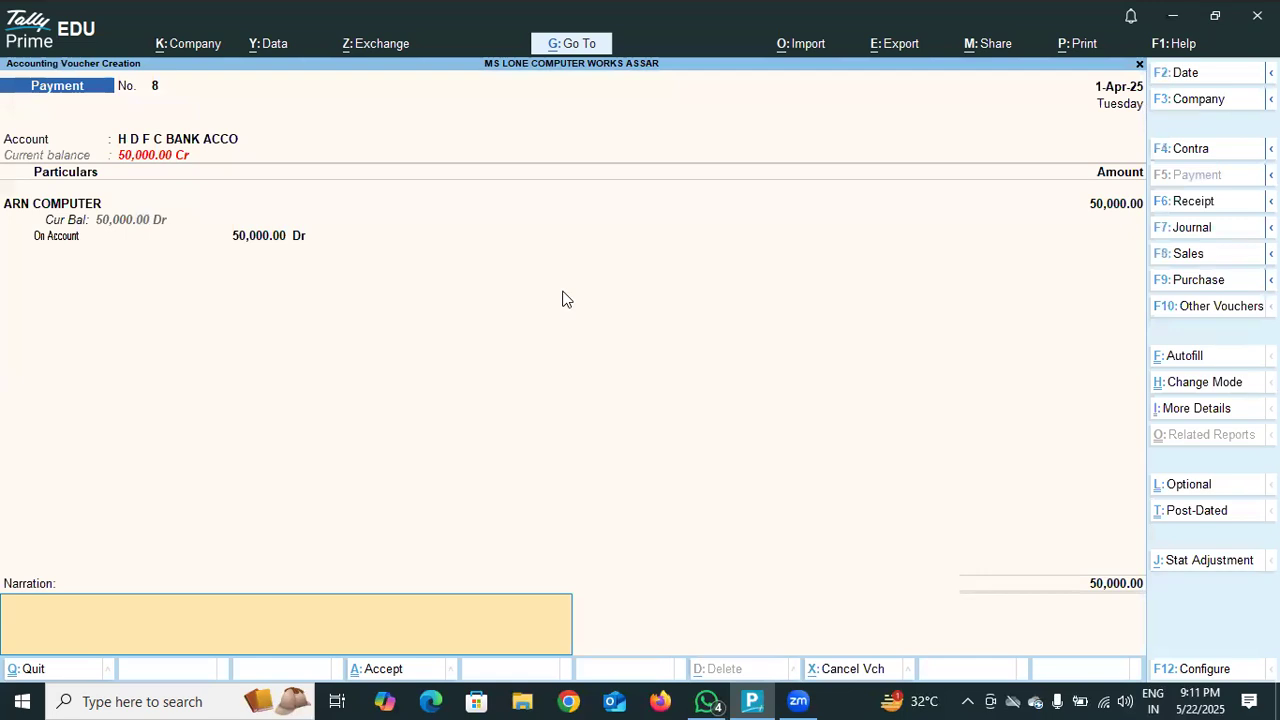
text(O)
key(BackSpace)
text(PAYMENT PAISD)
key(BackSpace)
key(BackSpace)
key(BackSpace)
text(ID TO)
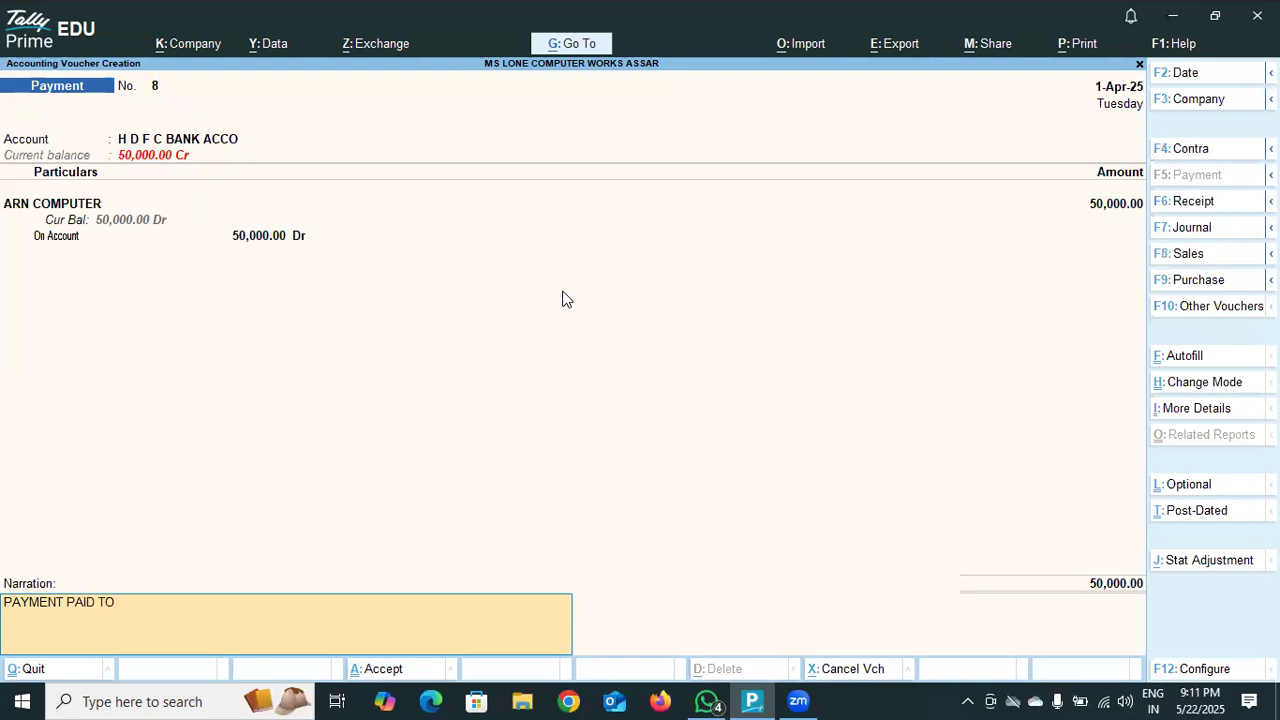
text( ARN COMPUTER BY CHEQUE RS 50000)
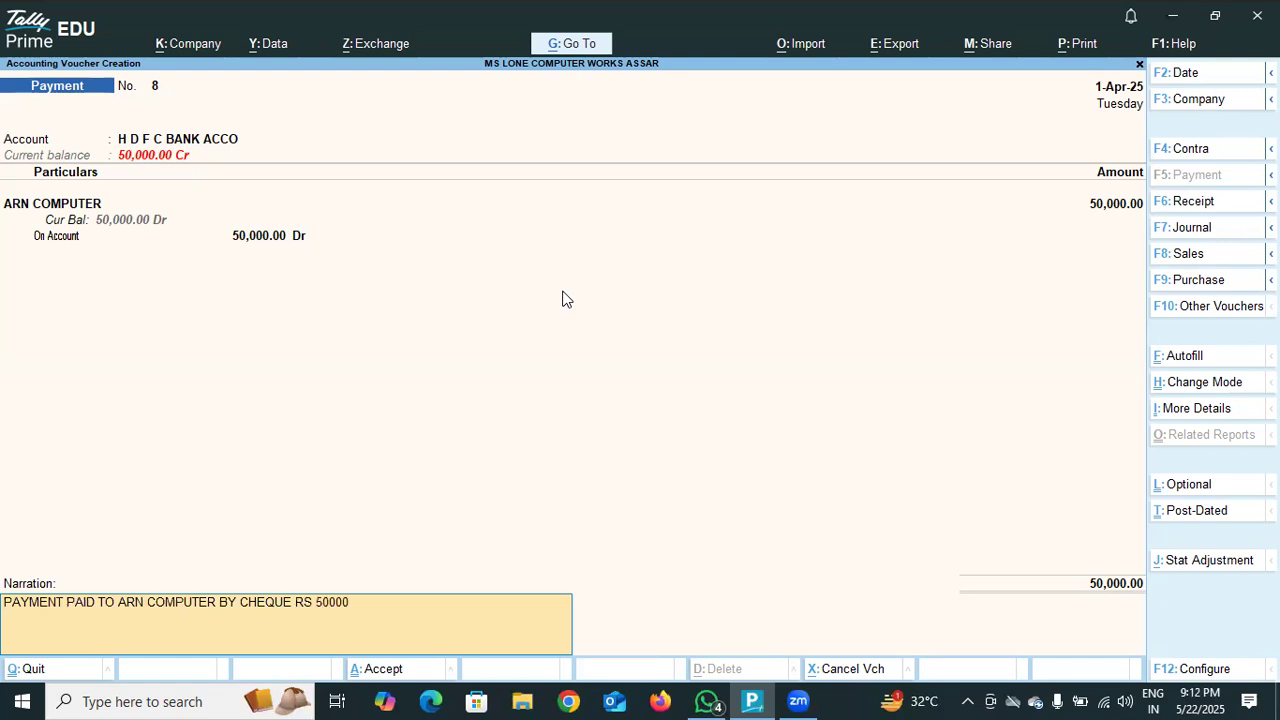
Finish the narration and save the completed payment voucher.
text(0)
key(BackSpace)
key(Return)
key(Return)
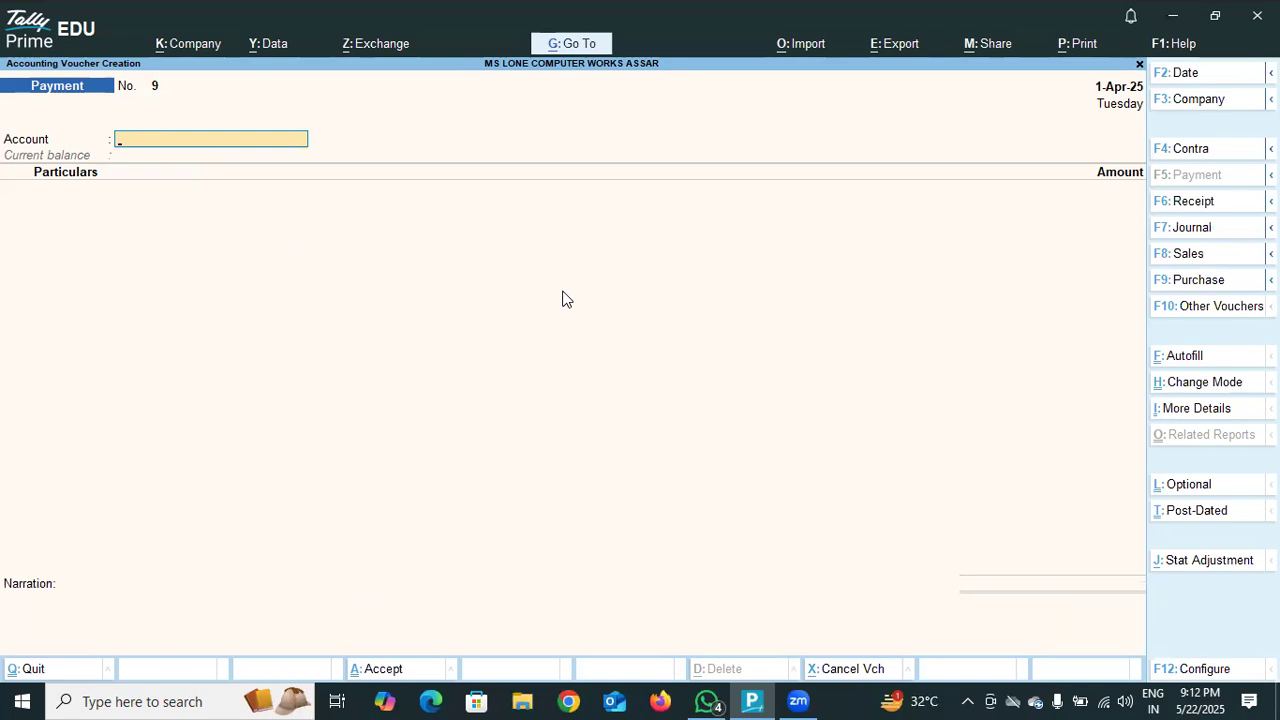
Switch to a receipt voucher and search its account ledgers for ASHA, clearing the entry again.
click(1179, 206)
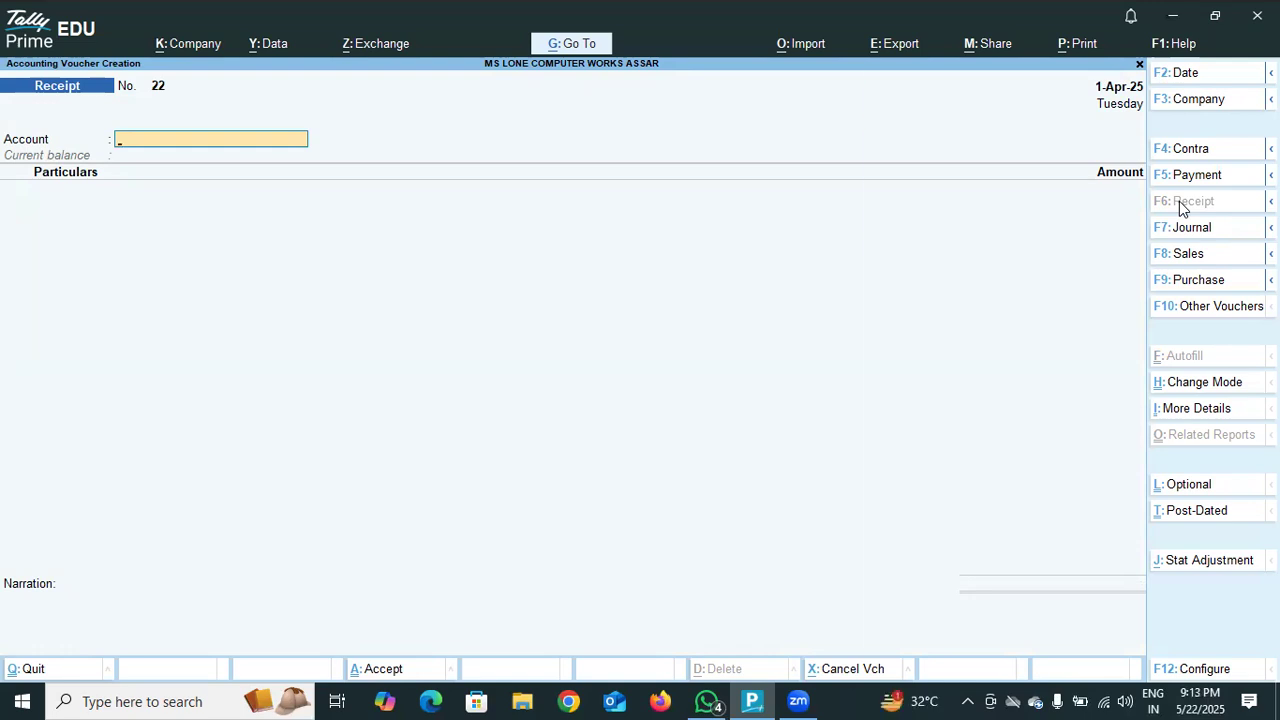
text(ASH)
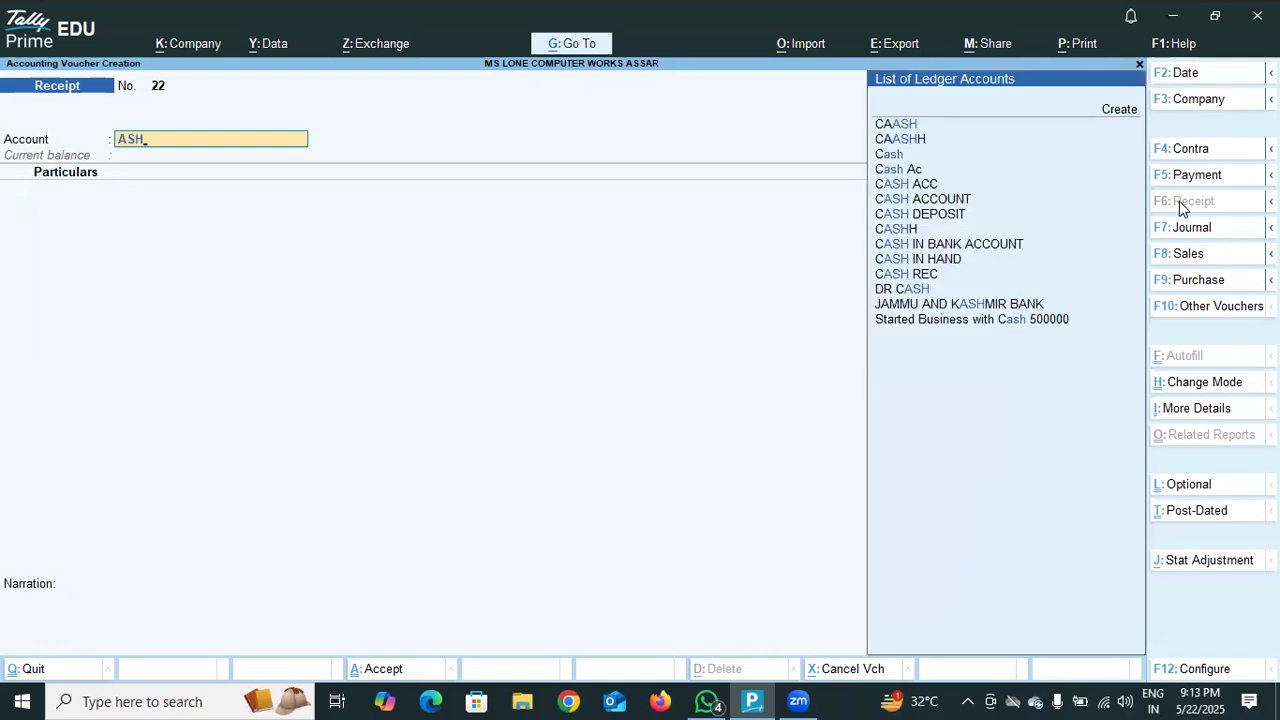
text(A)
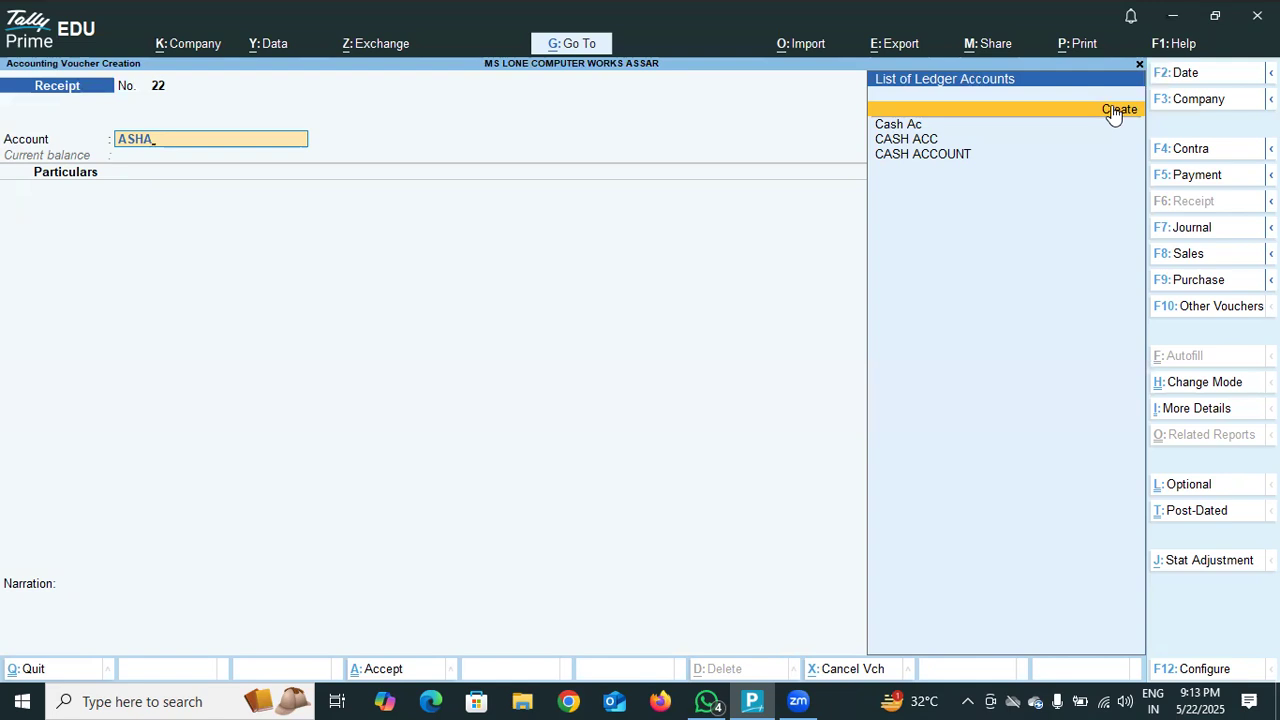
key(BackSpace)
key(BackSpace)
key(BackSpace)
key(BackSpace)
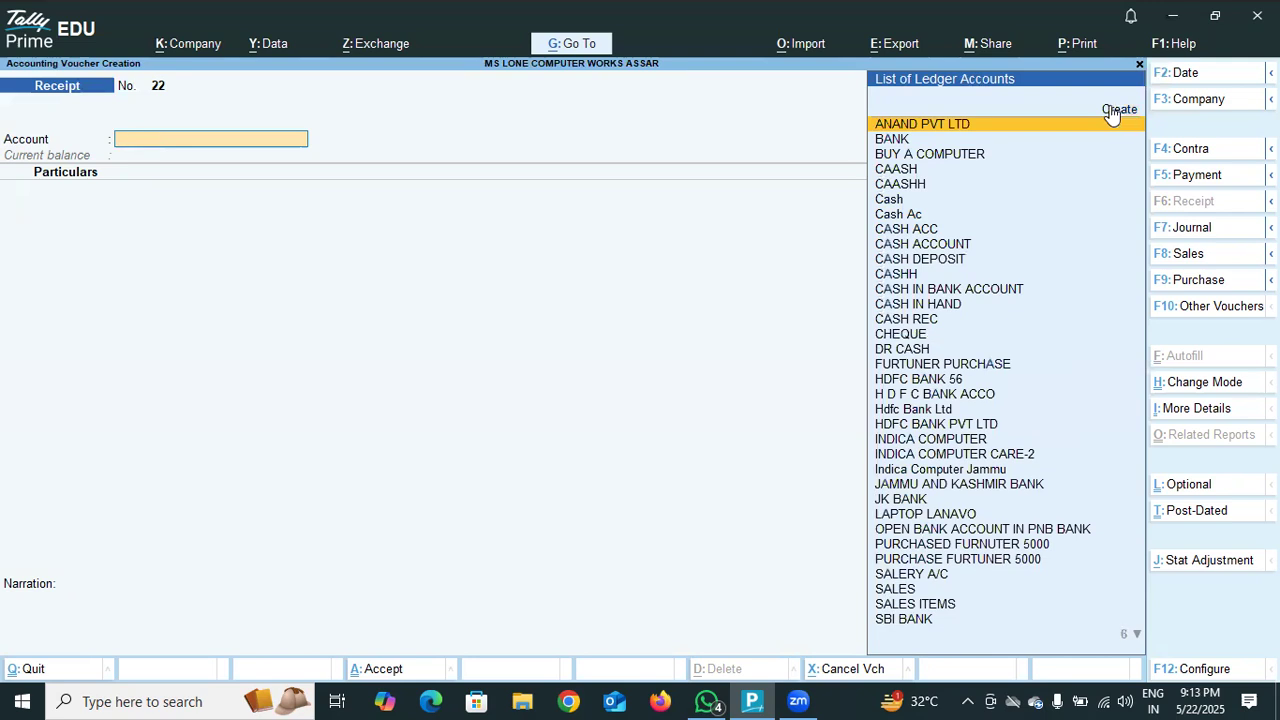
Start a new ledger named ASHOKA LAYLAND AC from the receipt's account field and group it under Sundry Debtors.
key(Up)
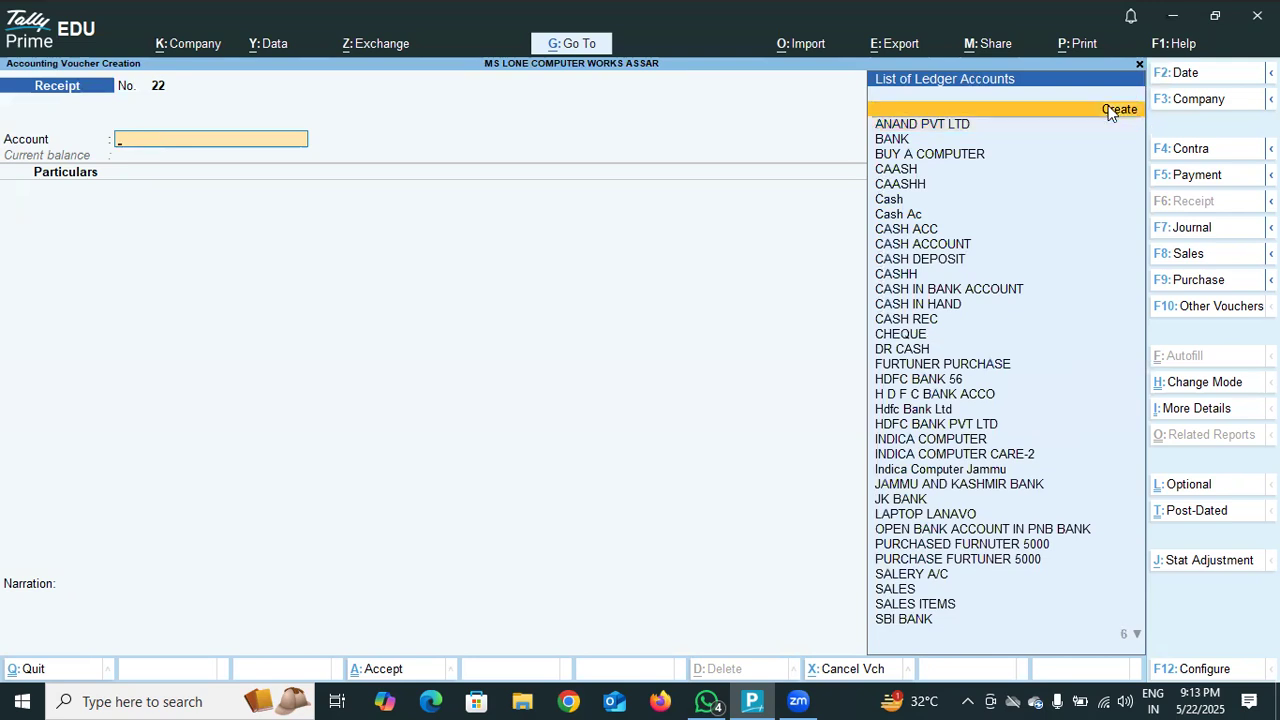
click(1108, 111)
text(ASHOKA LAYLAND)
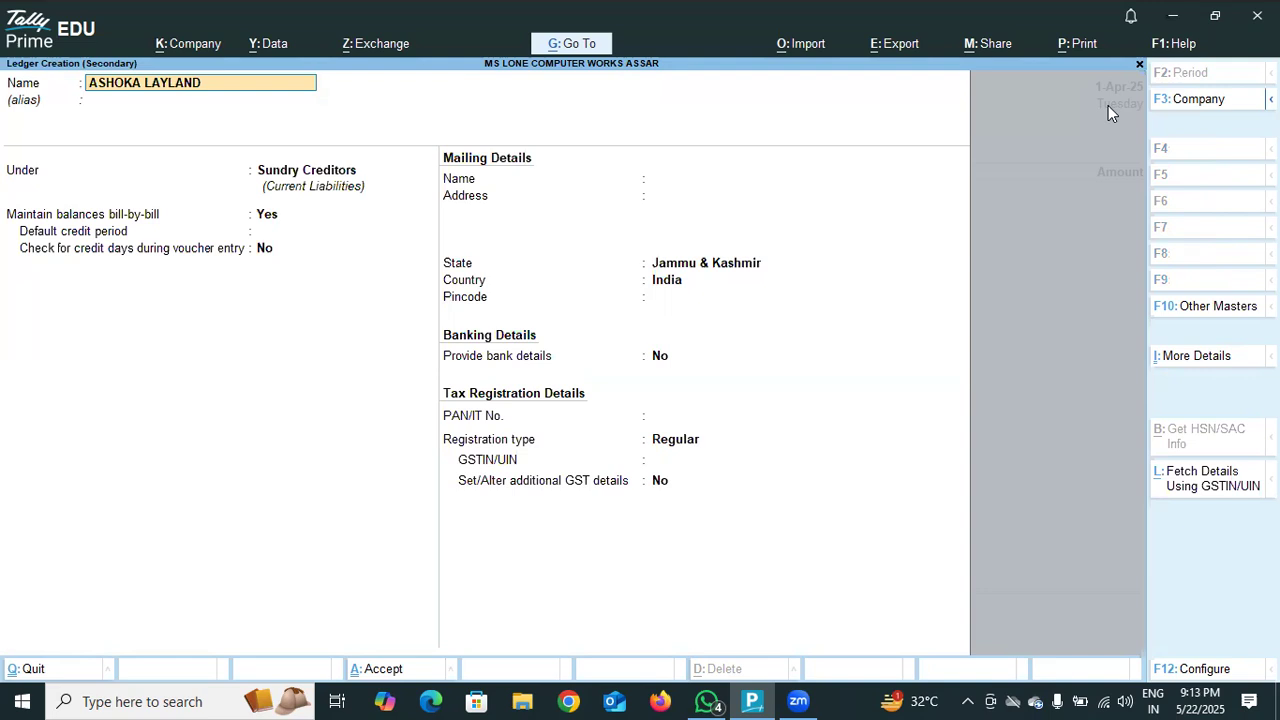
text( AC)
key(Return)
key(Return)
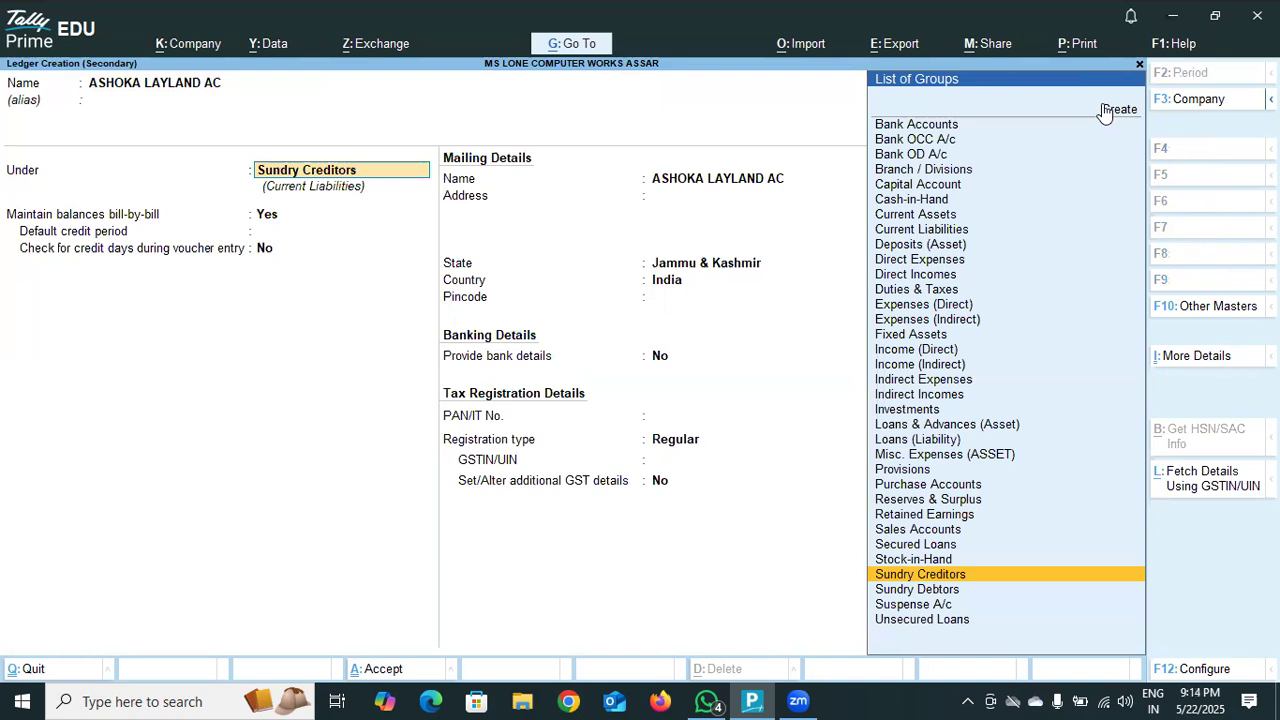
key(Down)
key(Return)
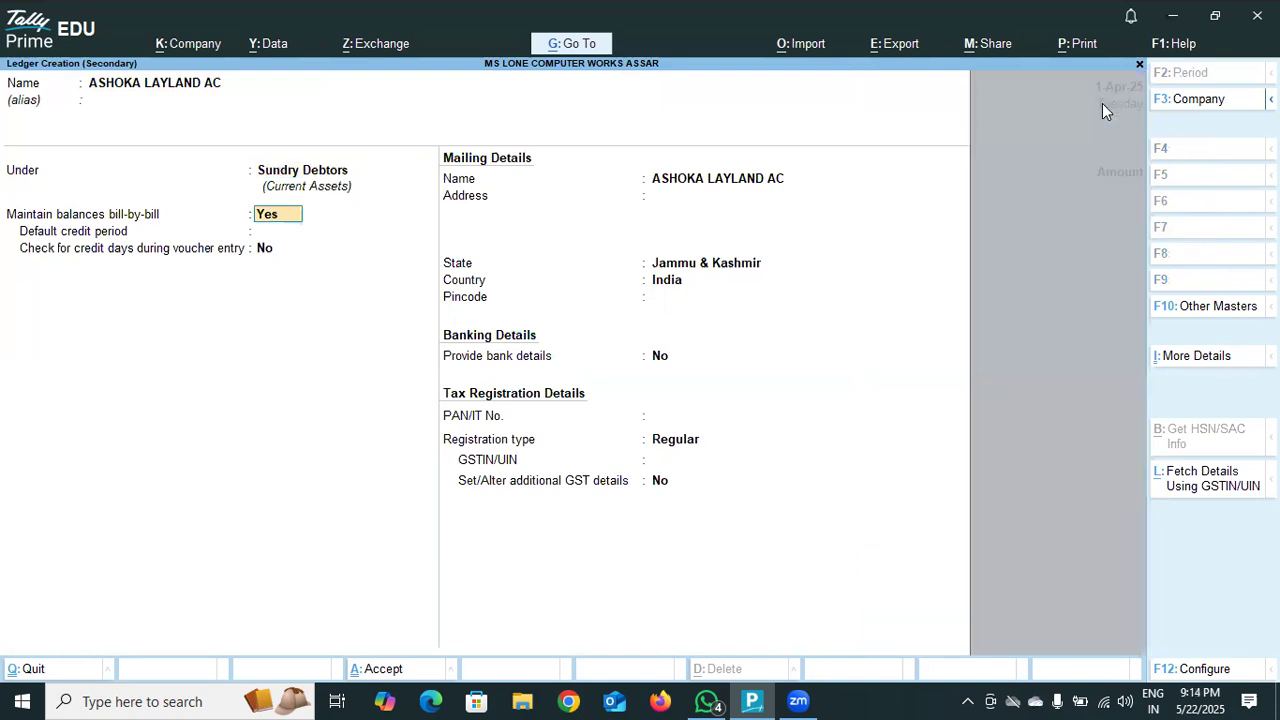
Keep the default billing, mailing and tax details for ASHOKA LAYLAND AC and save the ledger.
key(Return)
key(Return)
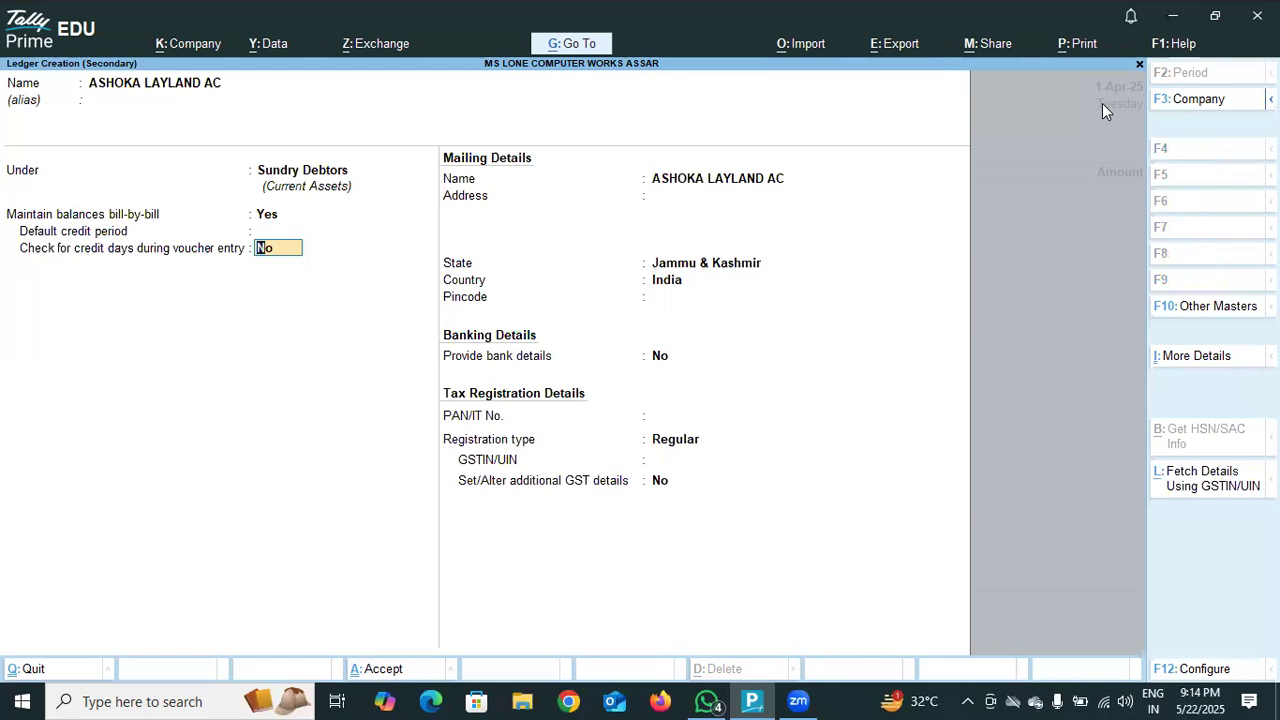
key(Return)
key(Return)
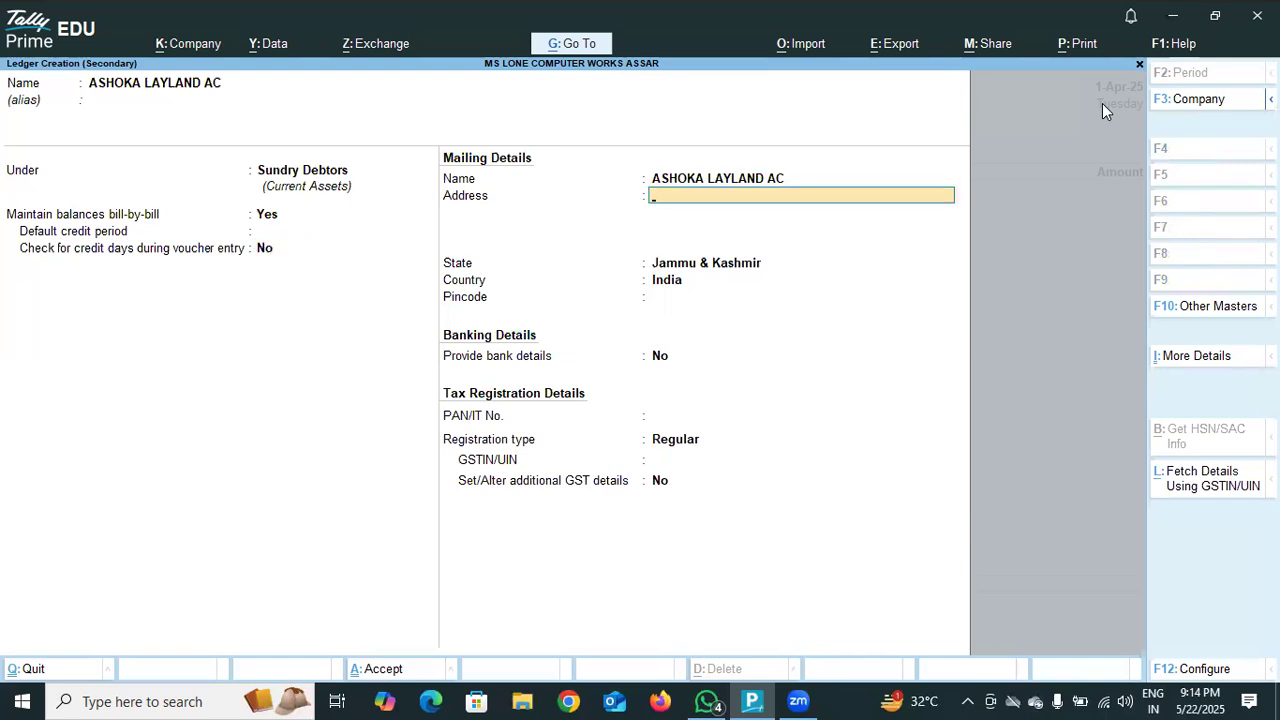
key(Return)
key(Return)
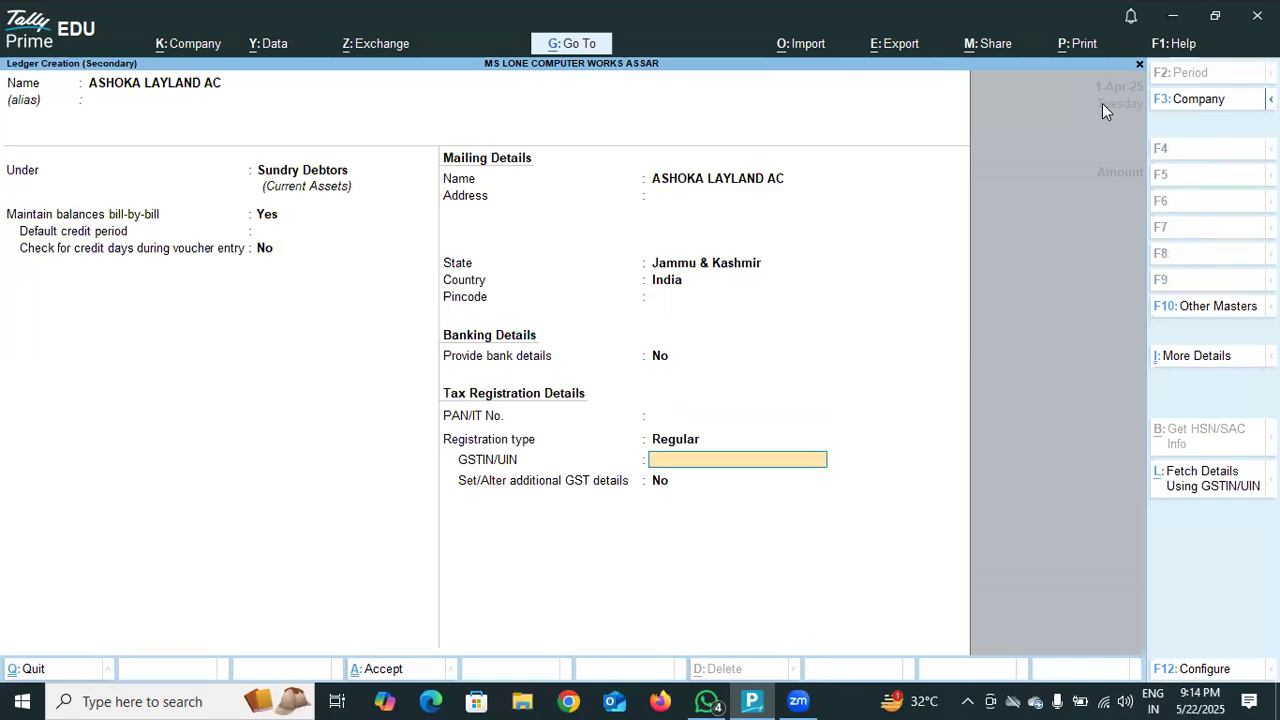
key(Return)
key(Return)
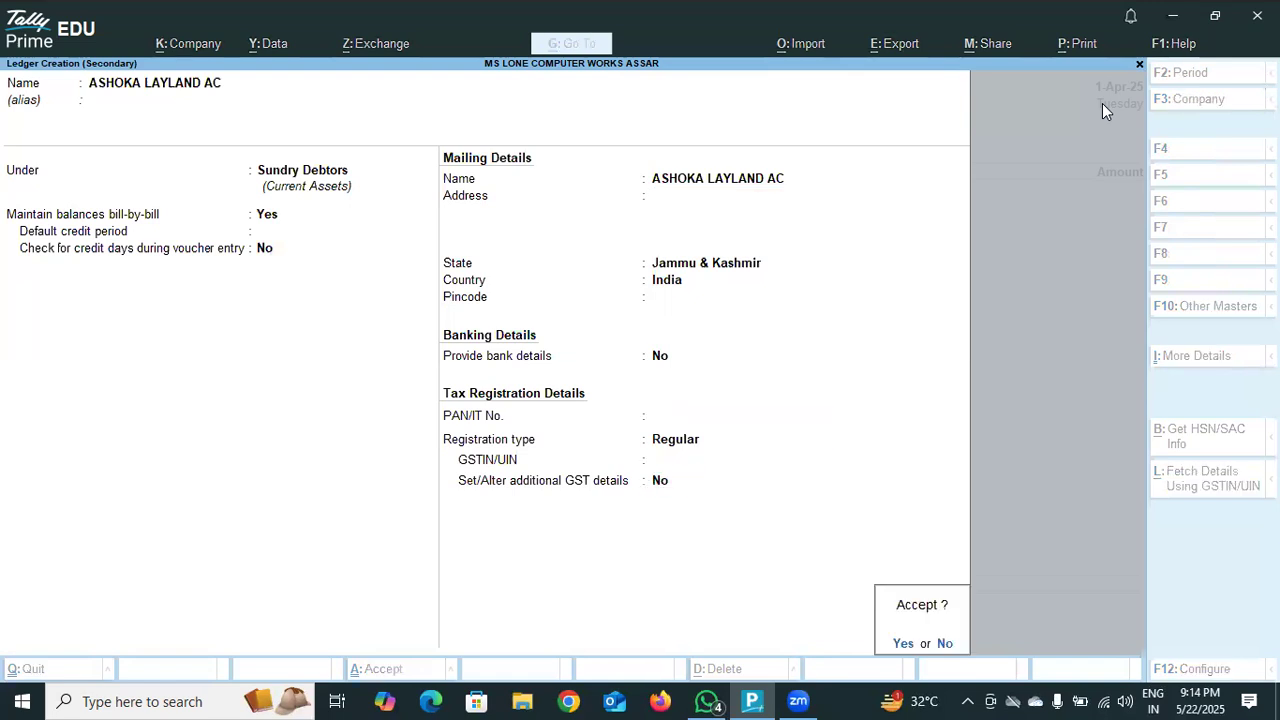
key(Return)
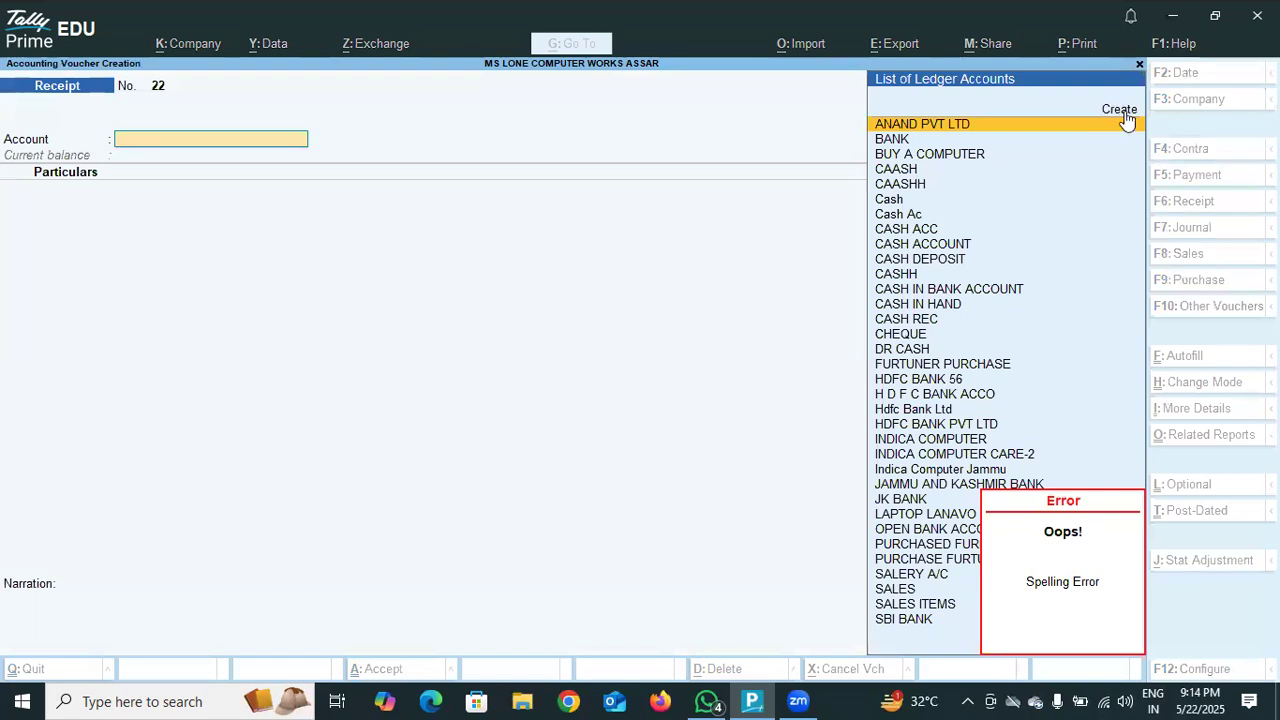
Start another new ledger for the receipt's account, named ASHOKA LAYLAND and grouped under Bank Accounts.
click(1123, 111)
click(1123, 111)
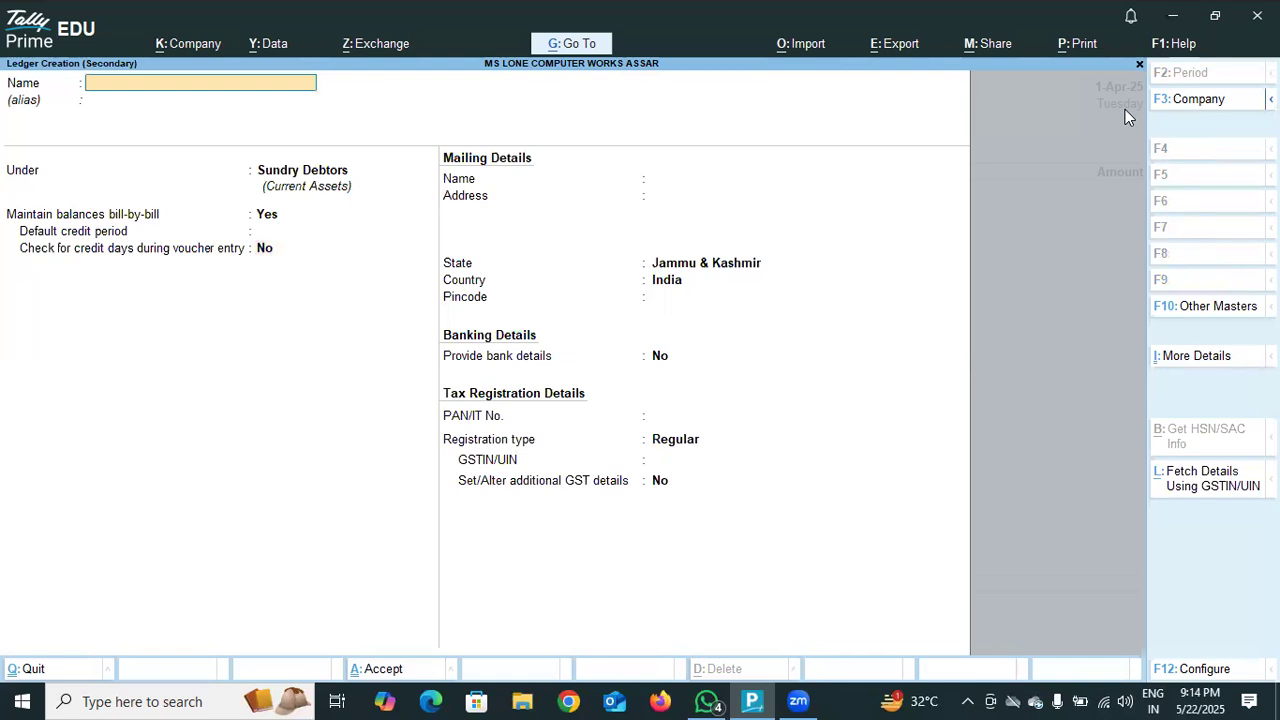
text(ASHOKA LAYLAND)
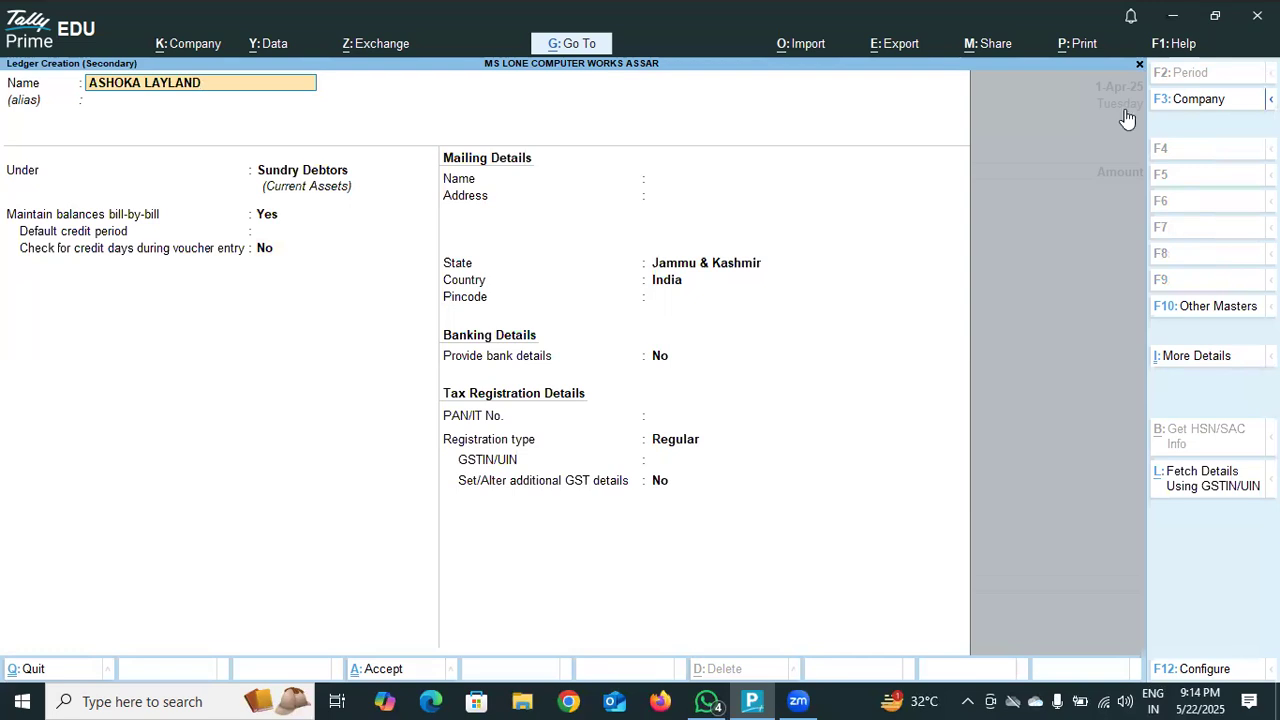
key(Return)
key(Return)
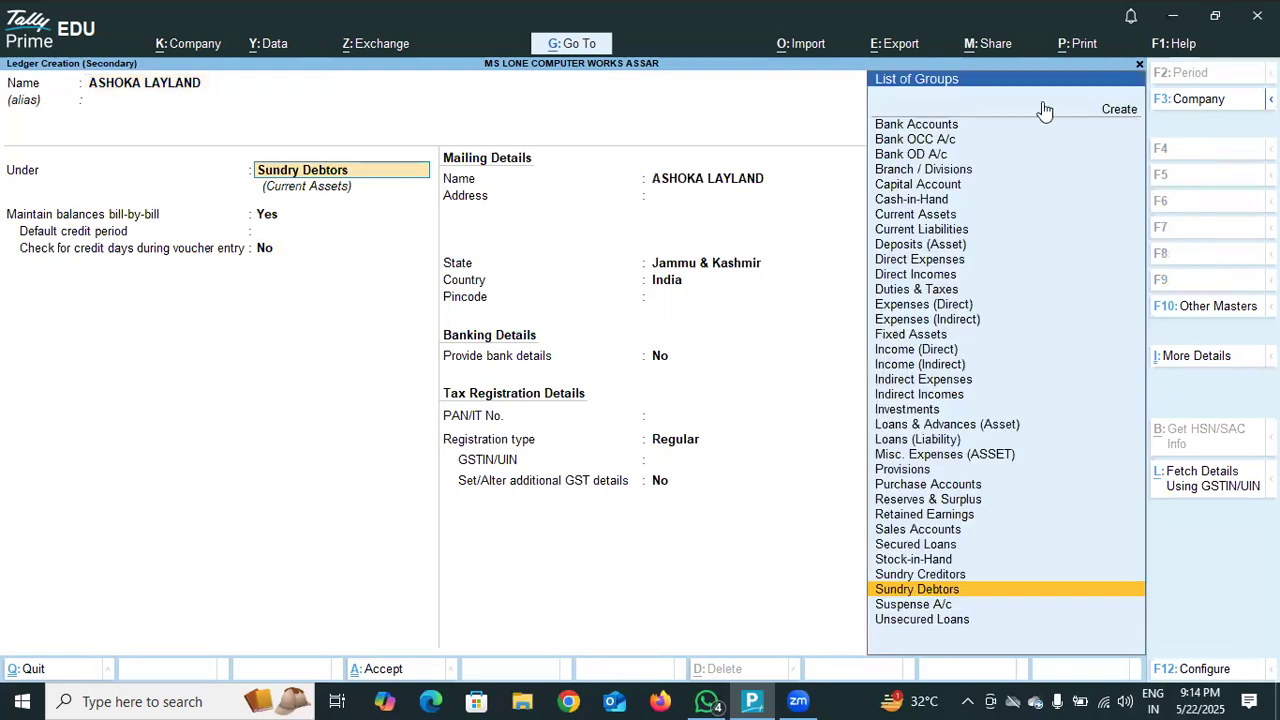
click(933, 126)
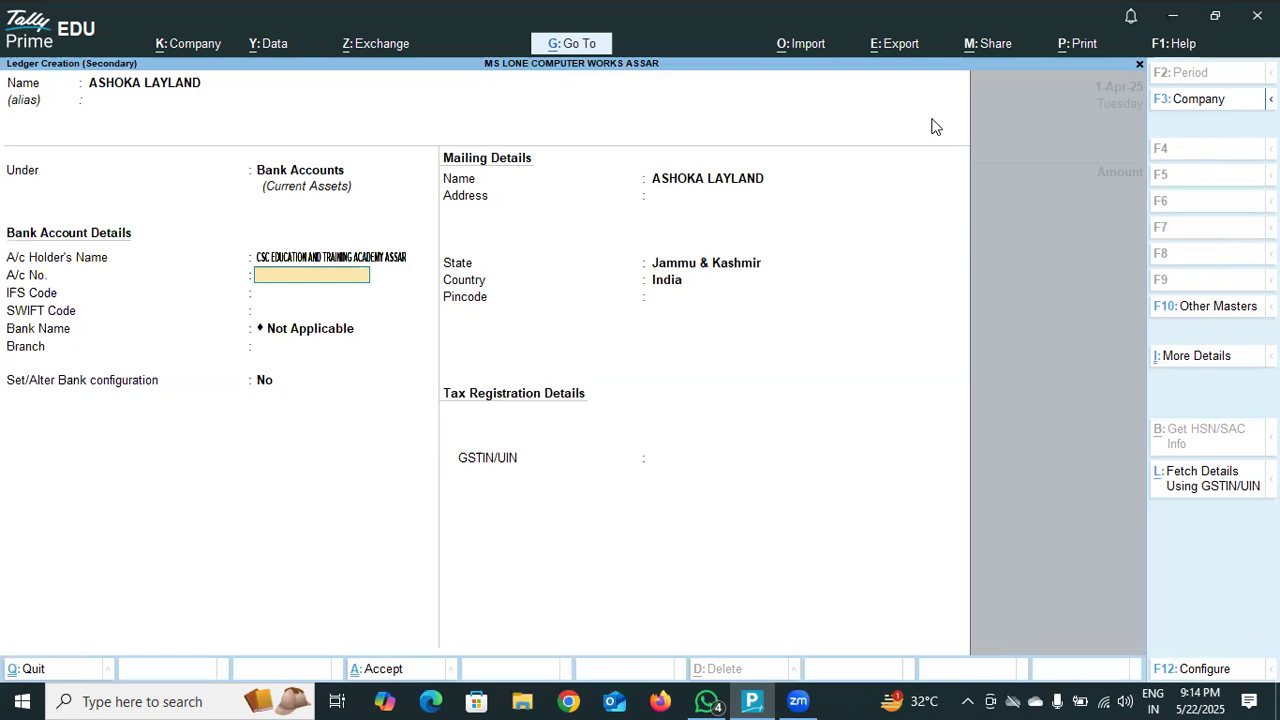
Leave the bank, mailing and GST details of ASHOKA LAYLAND at their defaults and save it as the receipt's account.
key(Return)
key(Return)
key(Return)
key(Return)
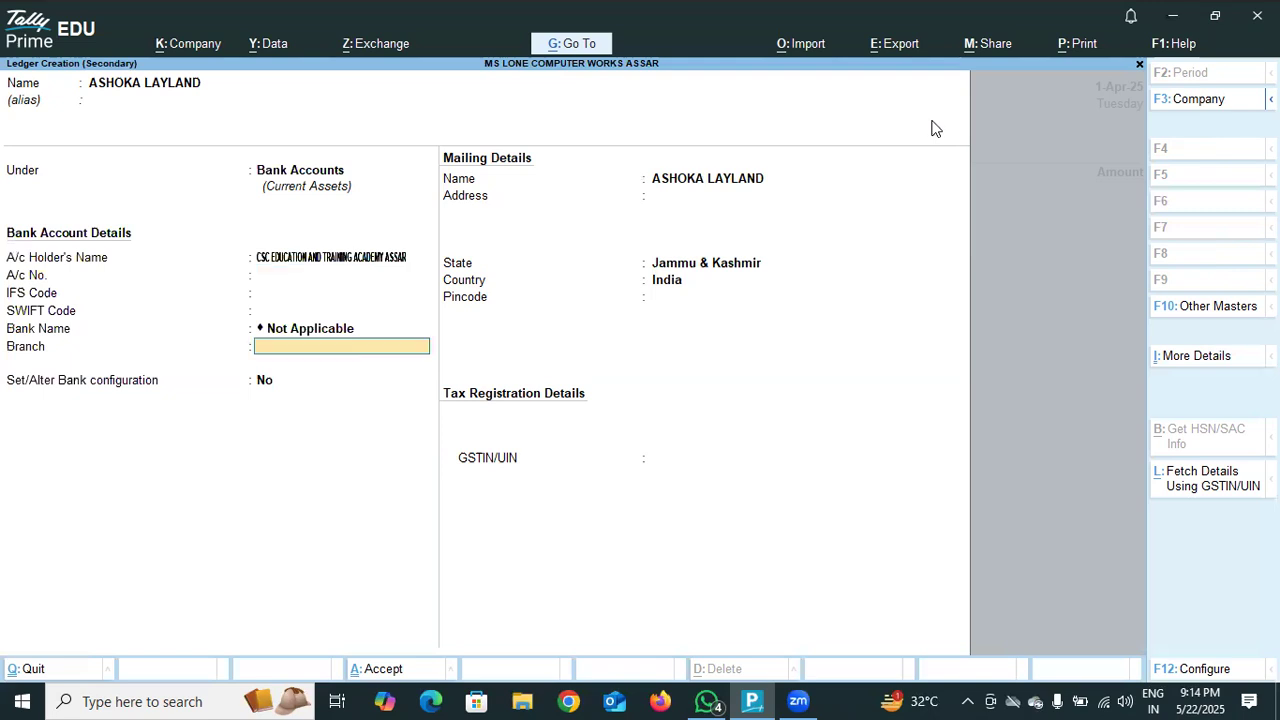
key(Return)
key(Return)
key(Return)
key(Return)
key(Return)
key(Return)
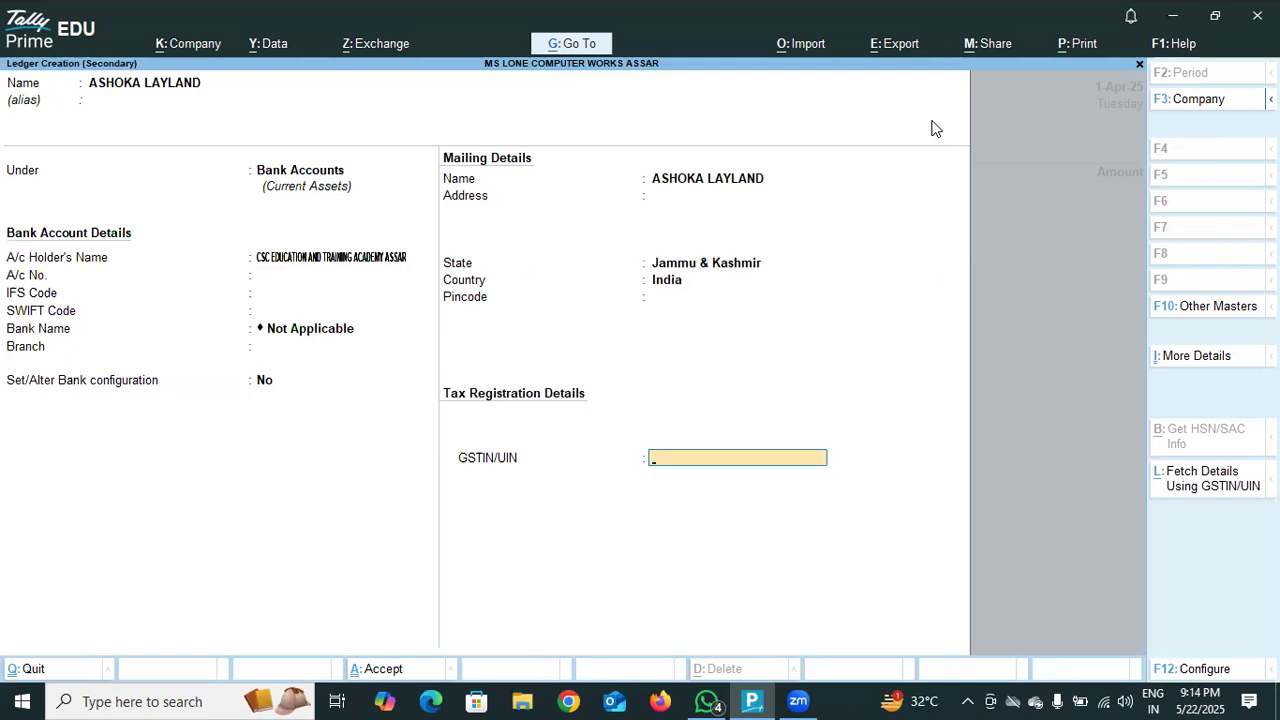
key(Return)
key(Return)
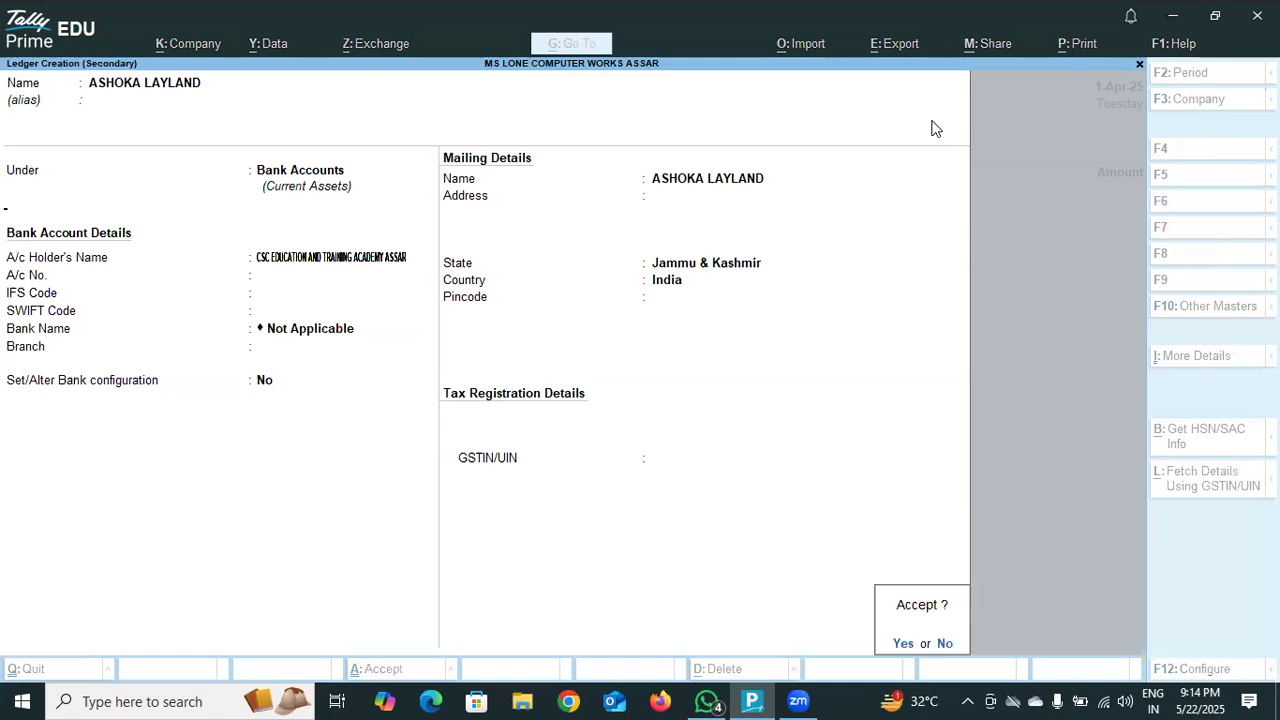
key(Return)
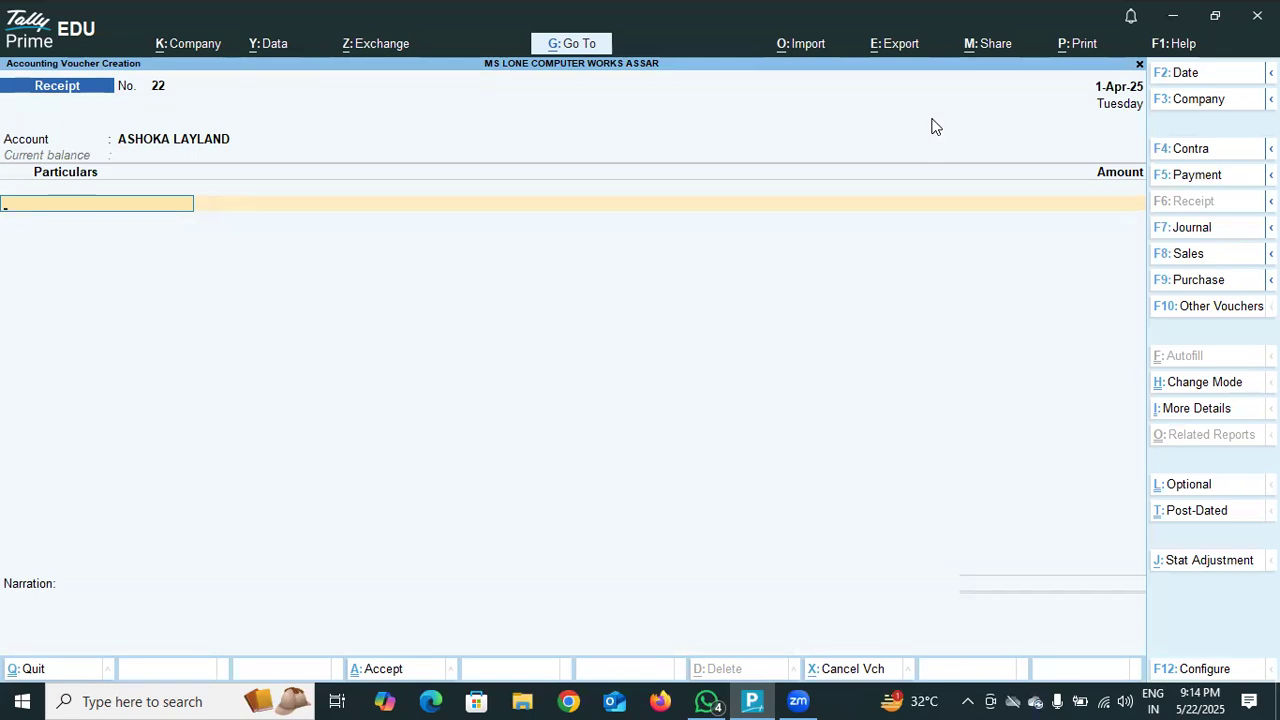
Create the ledger CASSH ACCOUN under Cash-in-Hand and use it as the receipt's particulars.
text(C)
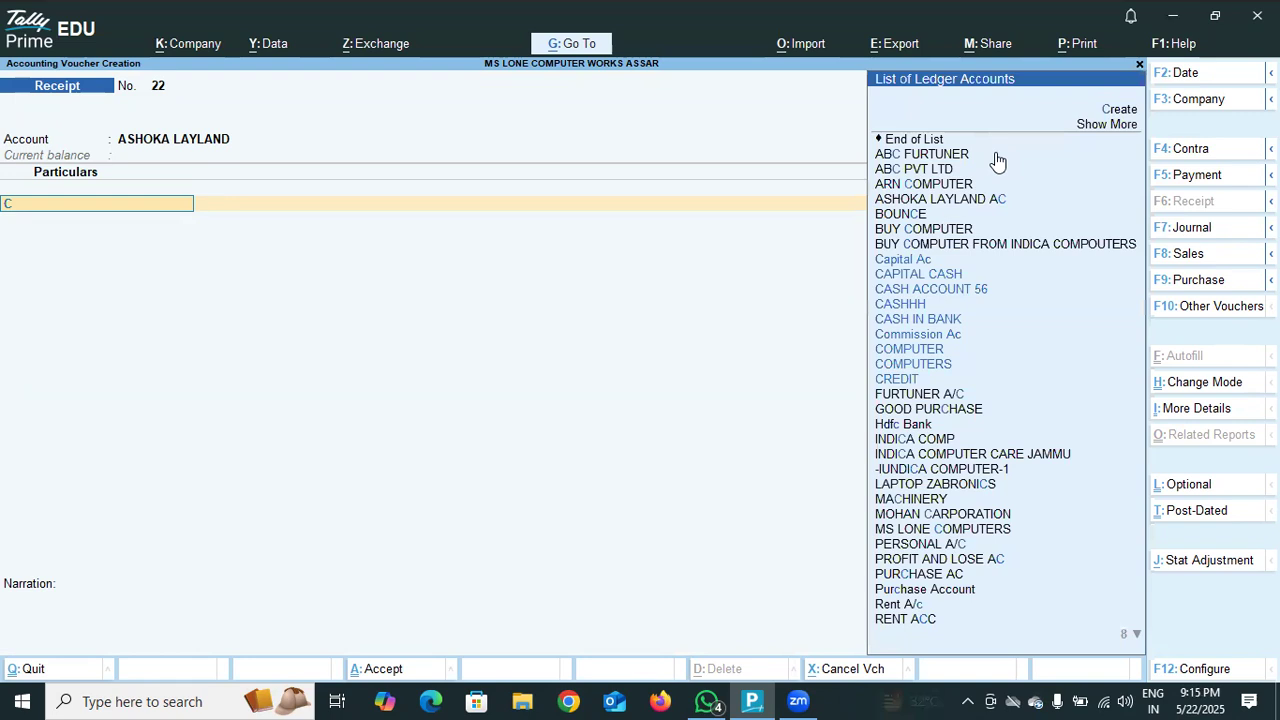
click(1118, 110)
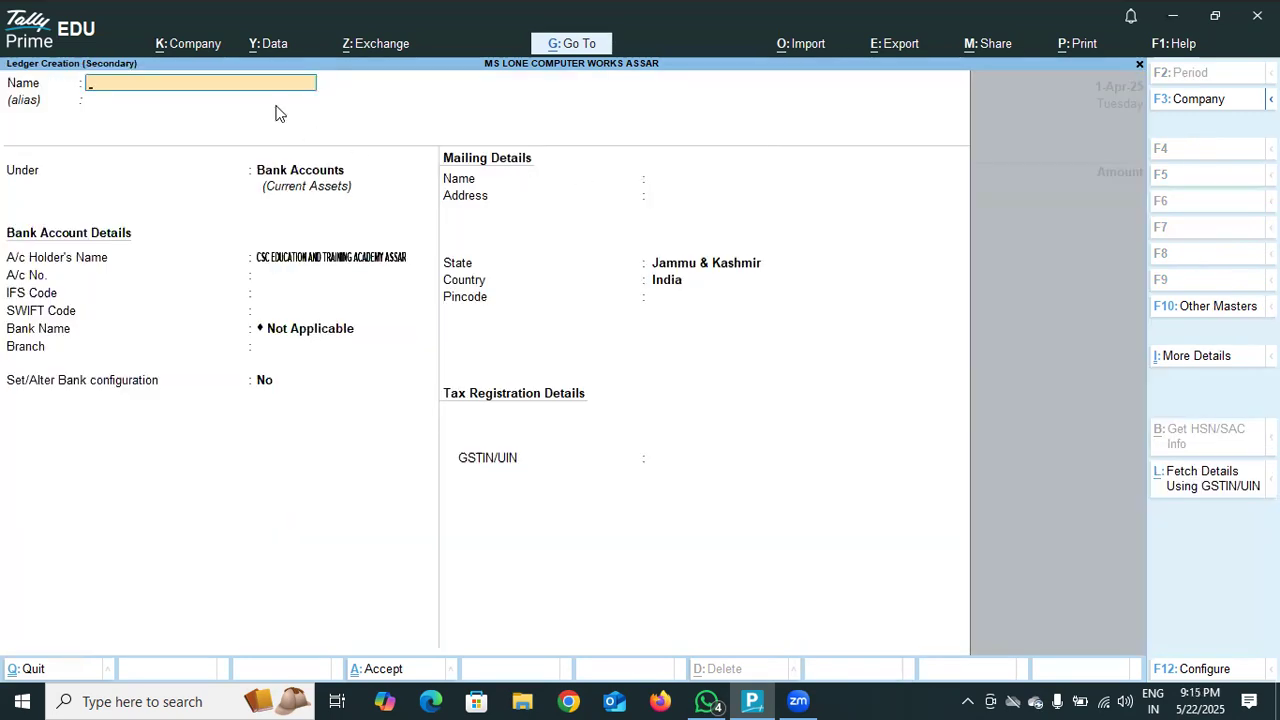
text(CAS)
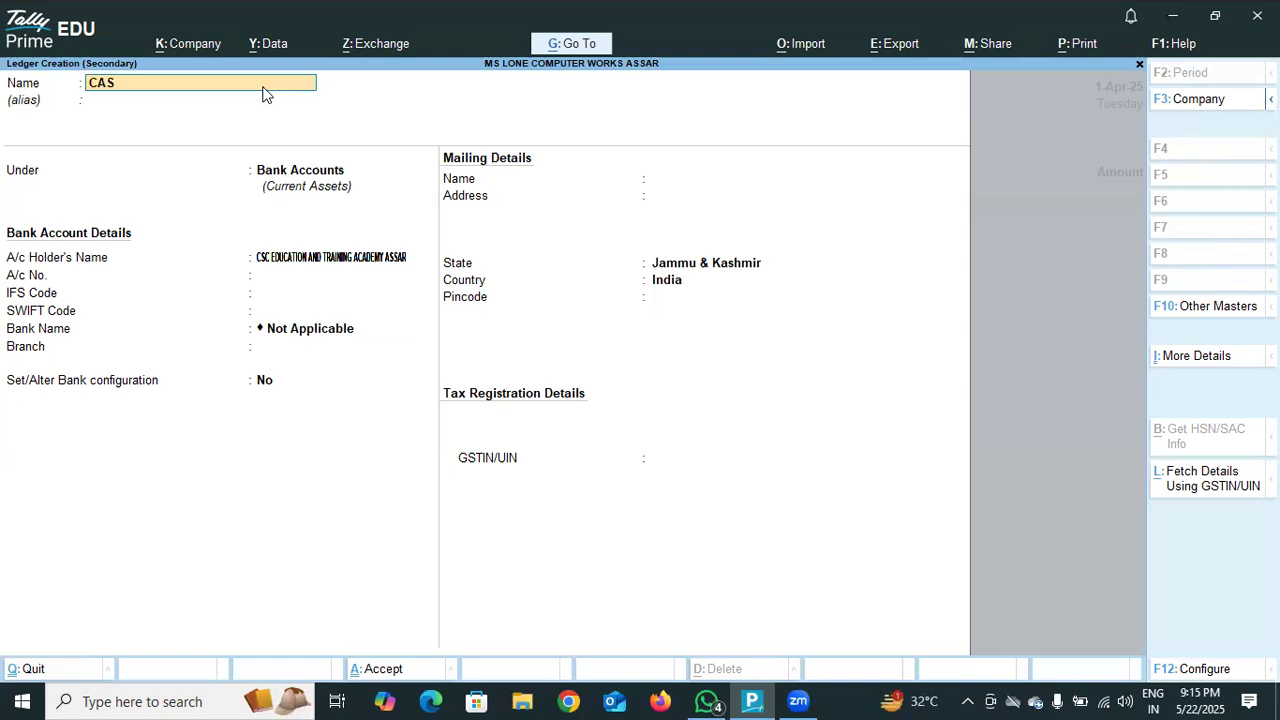
text(SH ACCOUN)
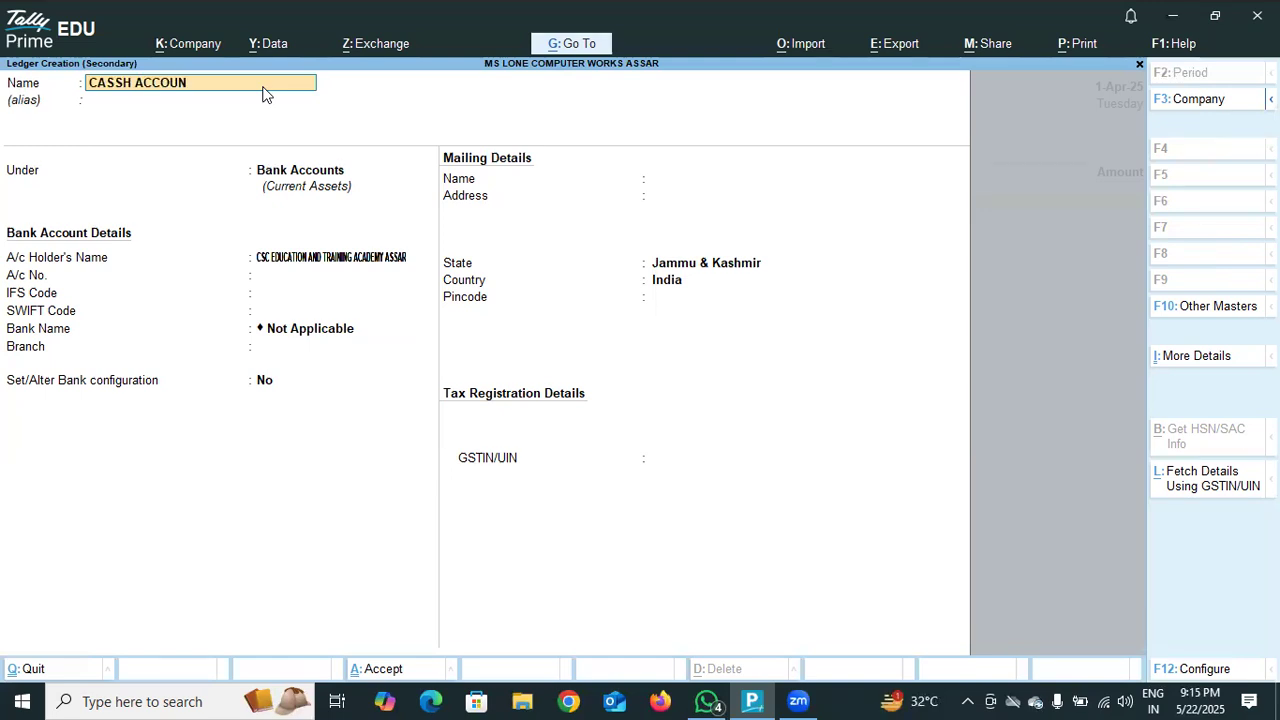
key(Return)
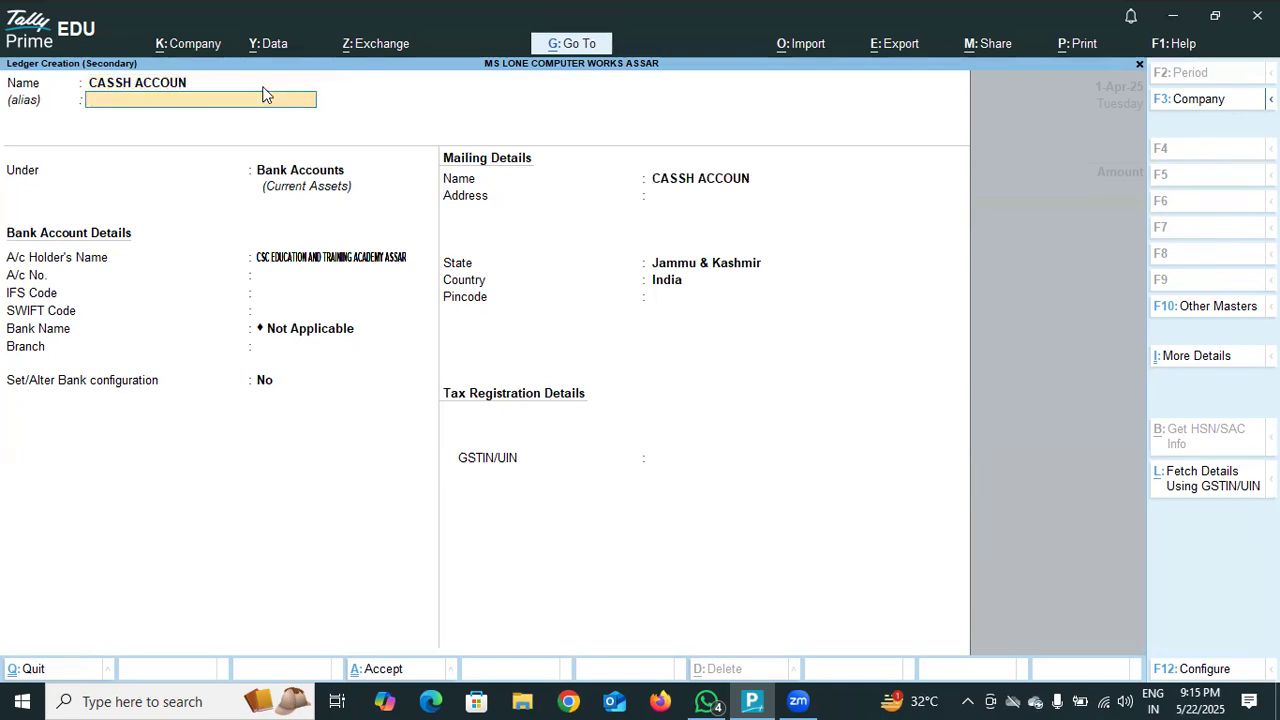
key(Return)
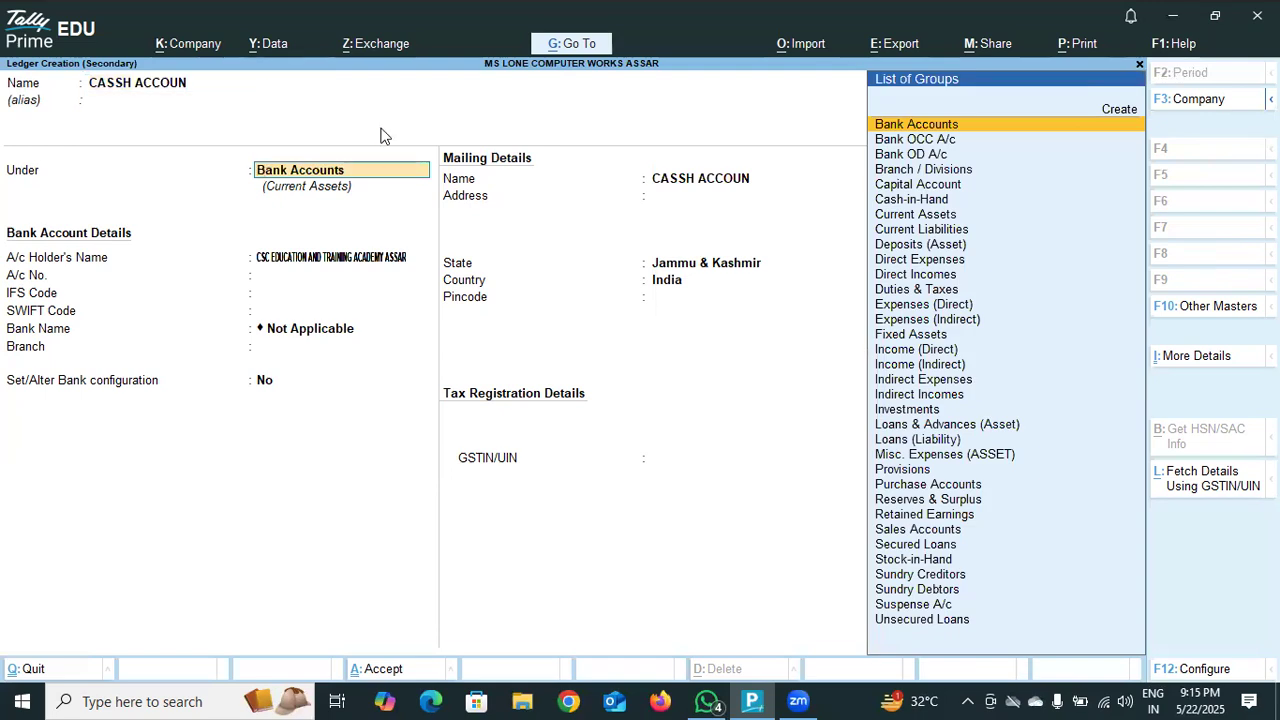
click(907, 199)
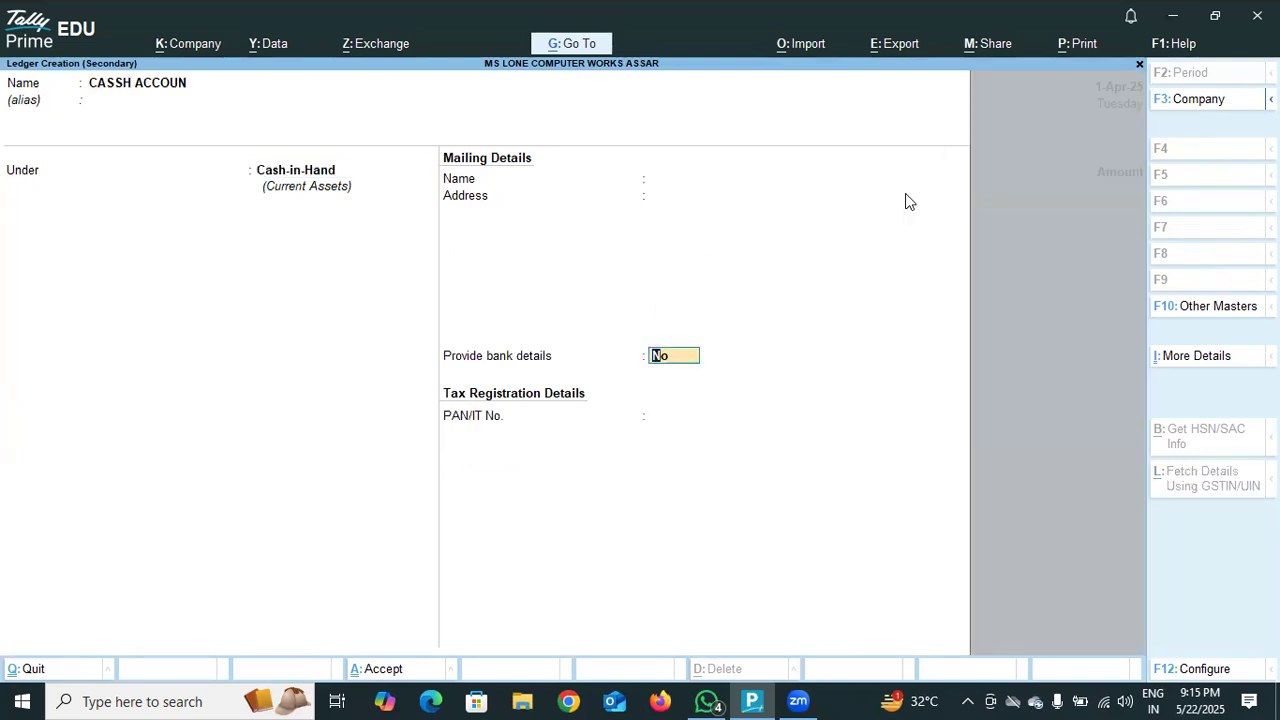
key(ctrl+a)
key(Return)
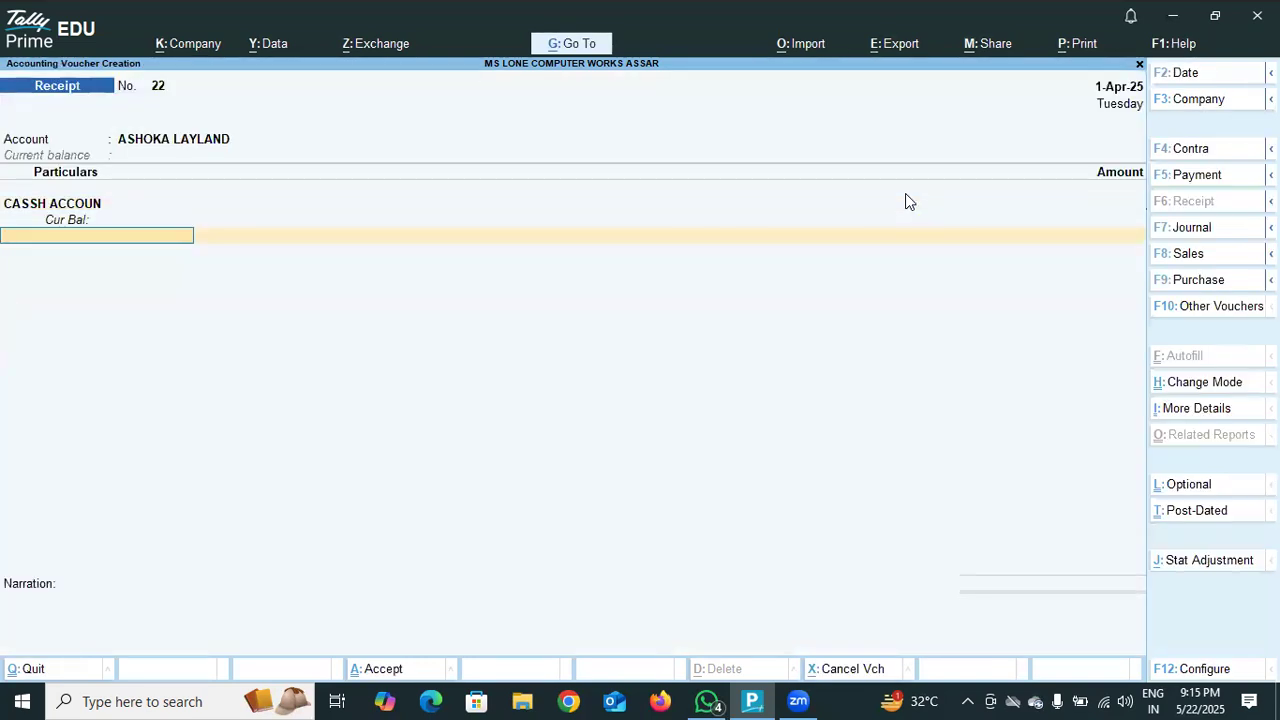
Enter 30,000 as the receipt amount for CASSH ACCOUN and accept the voucher total.
key(Return)
click(905, 200)
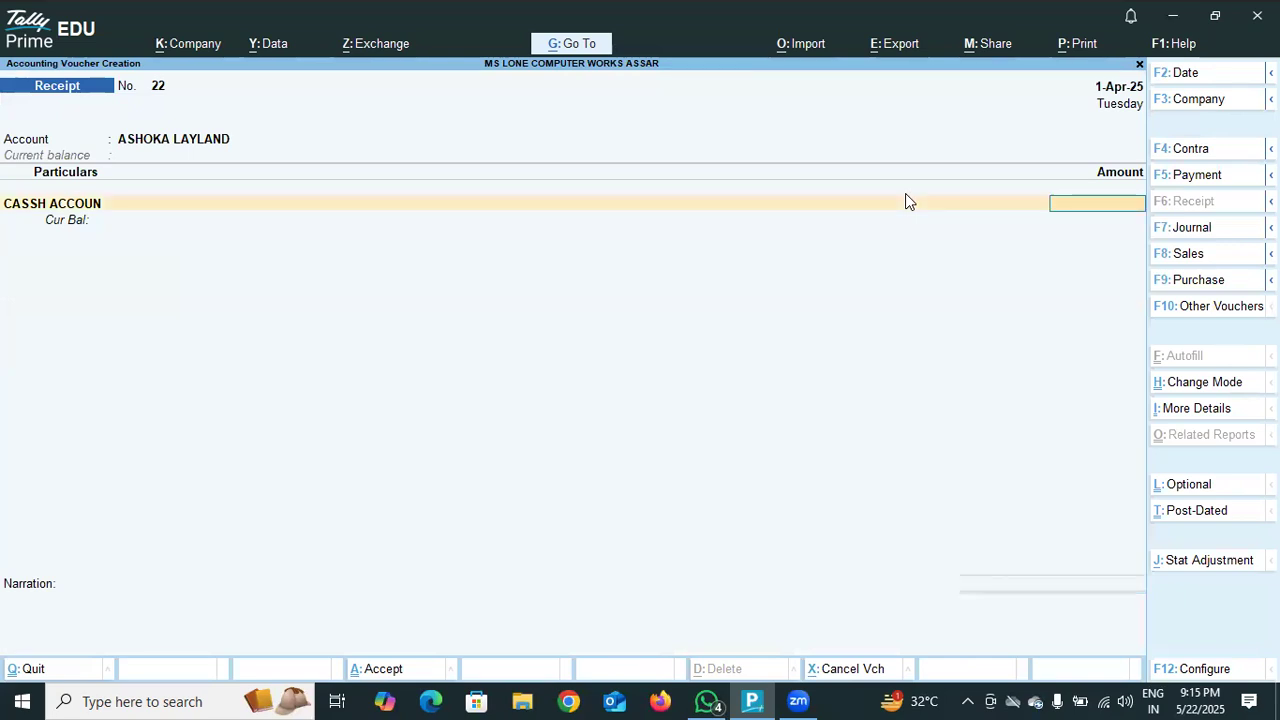
text(3)
text(000)
text(0)
key(Return)
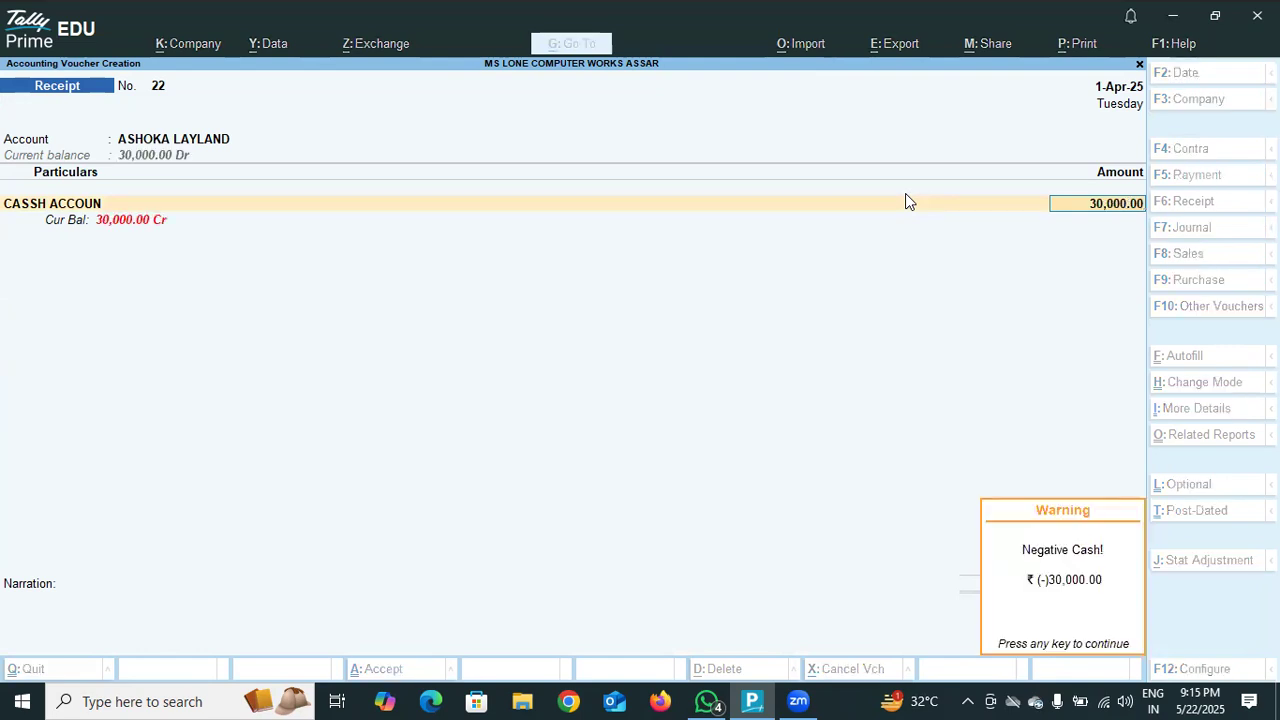
key(Return)
key(Return)
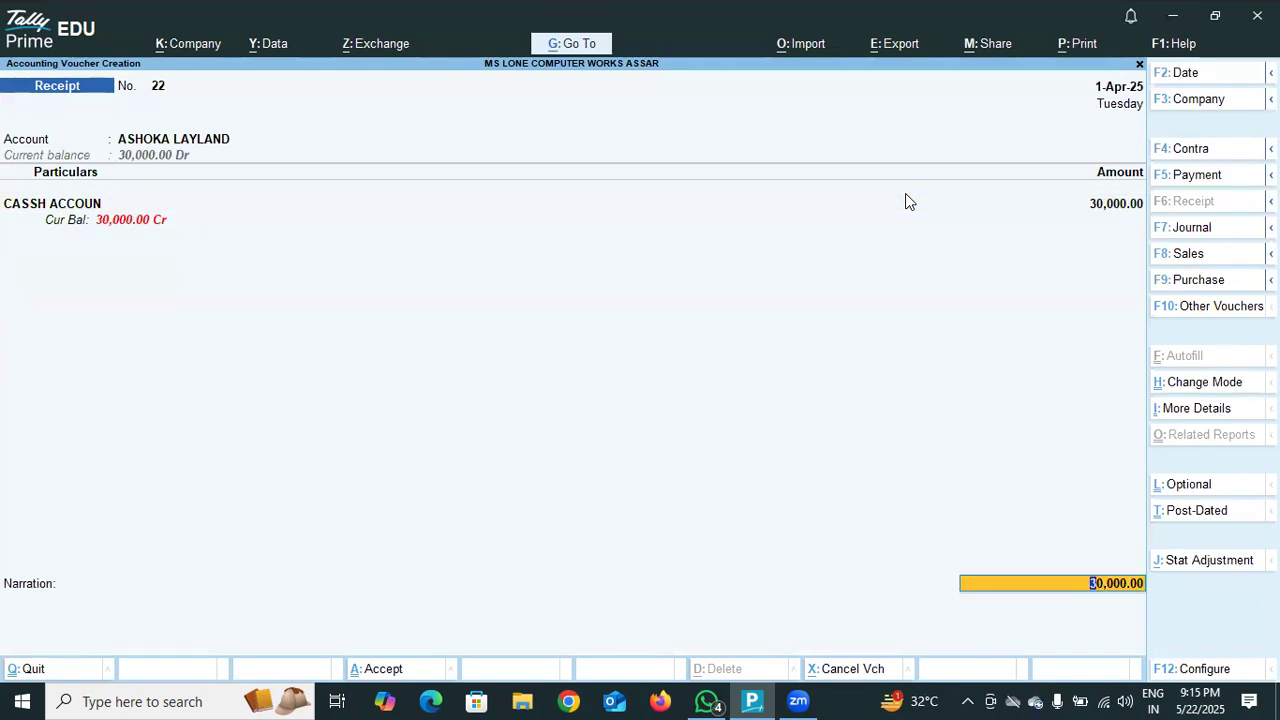
key(Return)
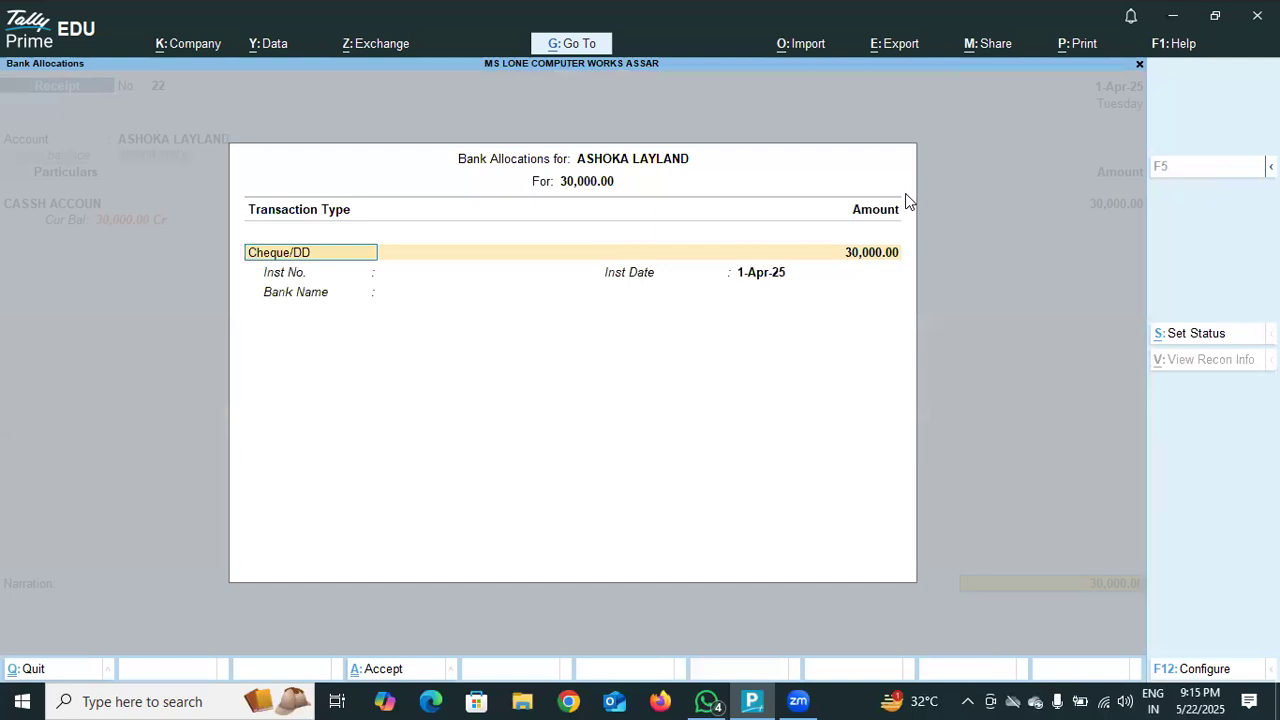
Allocate the 30,000 receipt as Cheque/DD dated 1-Apr-25, leaving the instrument number and bank name blank.
key(Return)
key(Return)
key(Return)
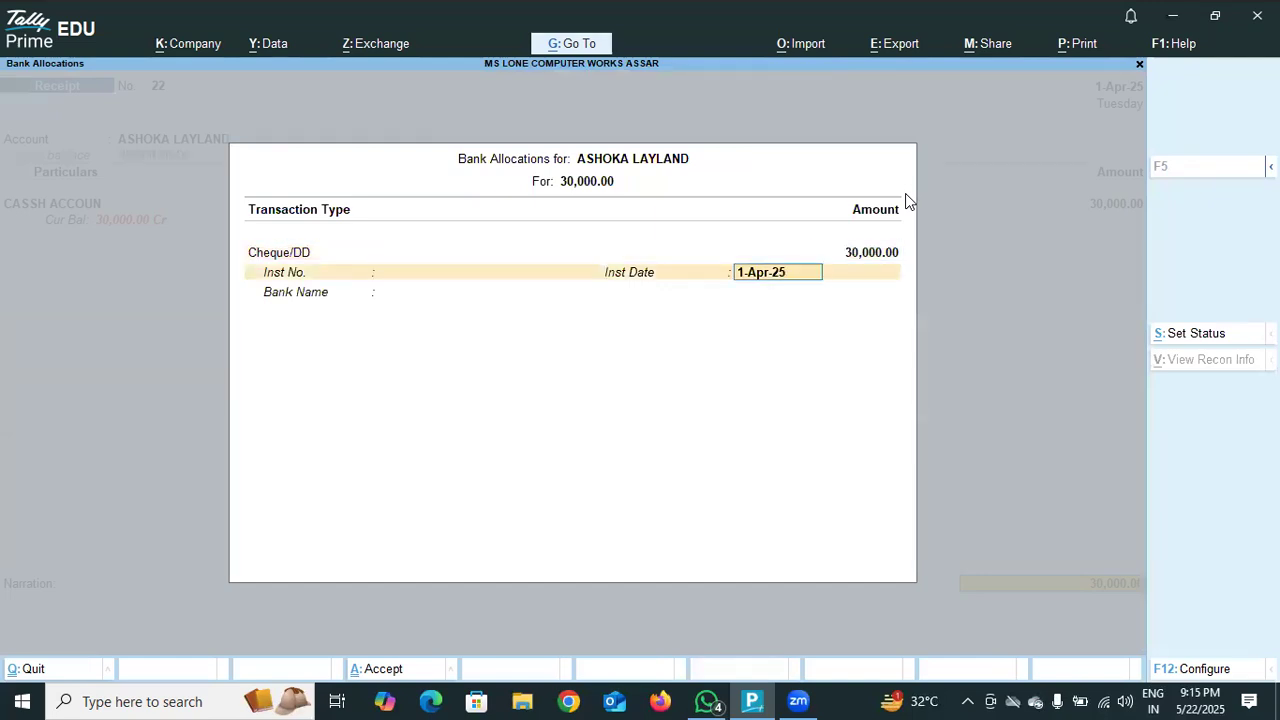
key(Return)
key(Return)
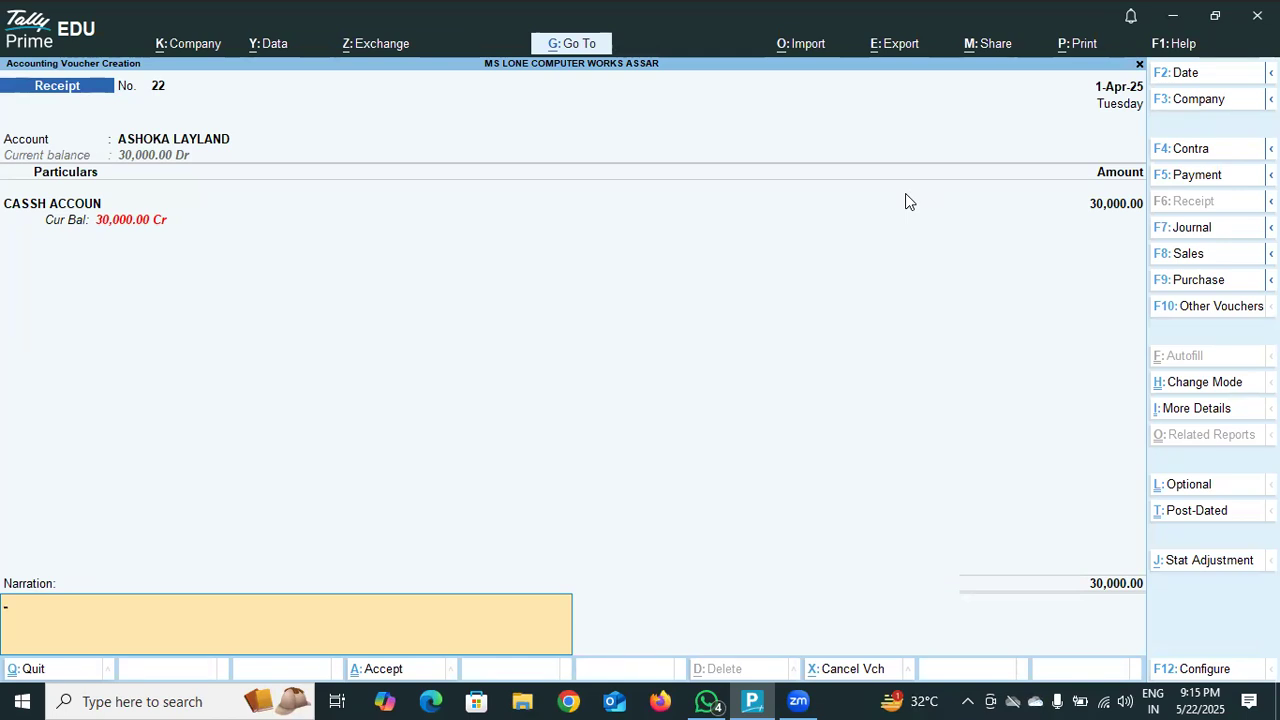
Enter the receipt's narration "PAYMENT RECEIVED FROM ASHOKA LAYLAND RS 30000 IN CASH/BANK" and save the voucher.
text(PAYMENT RECEIVED)
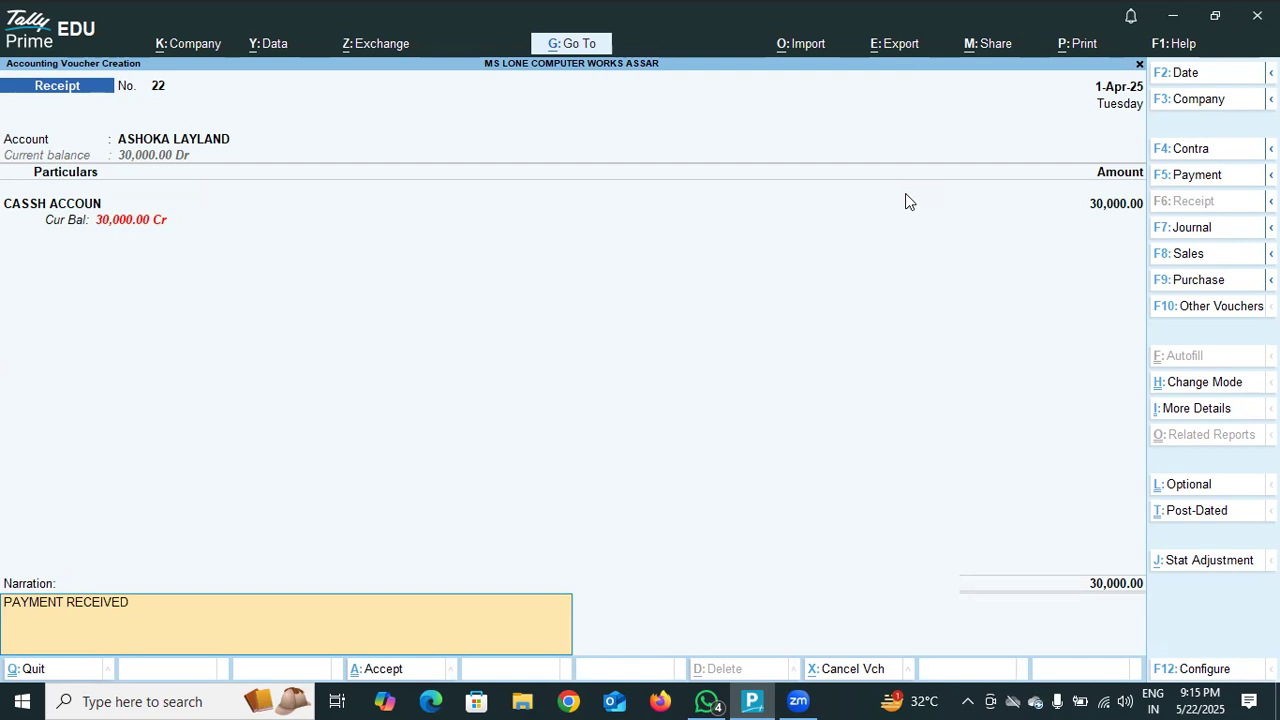
text( FROM ASHOKA LAY)
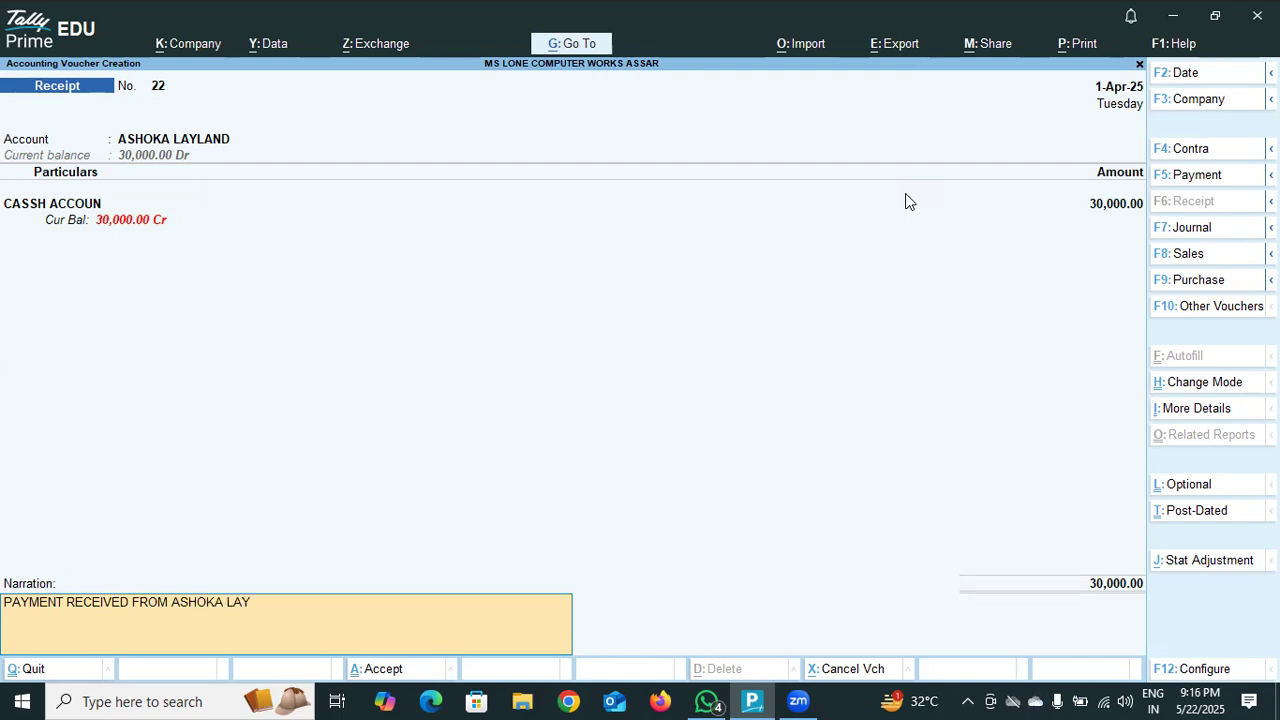
text(LAND)
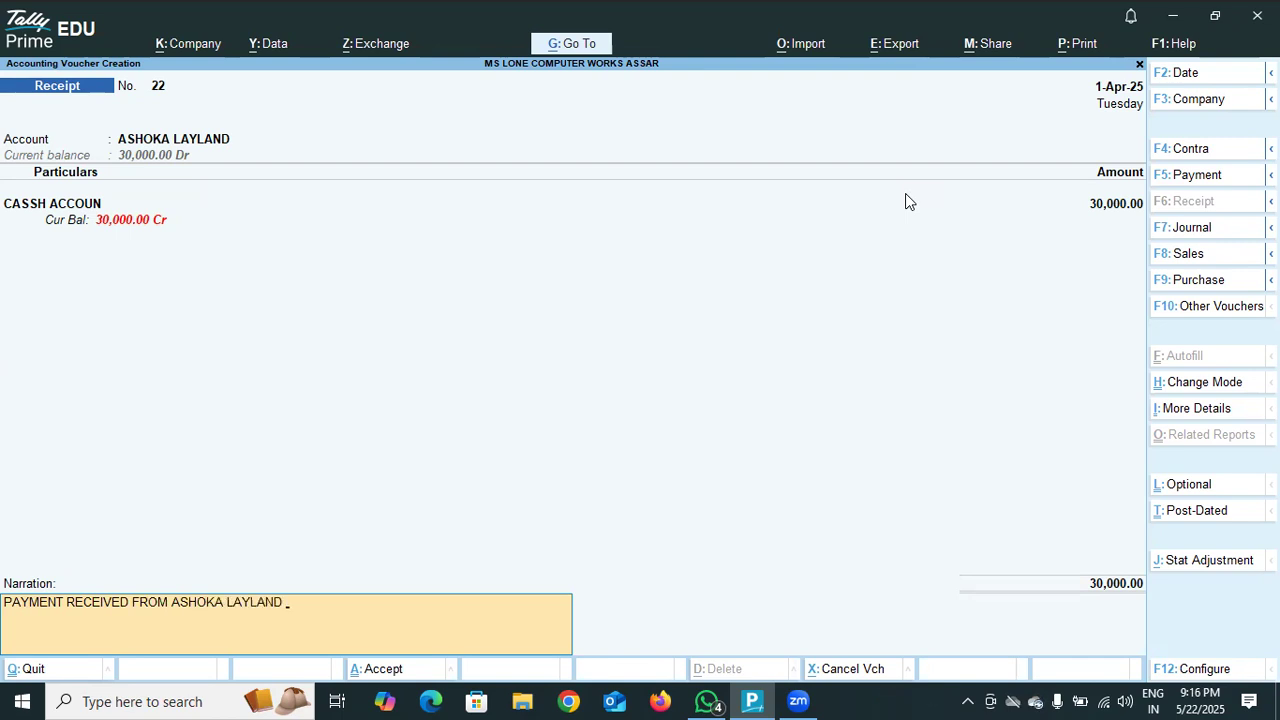
text( R)
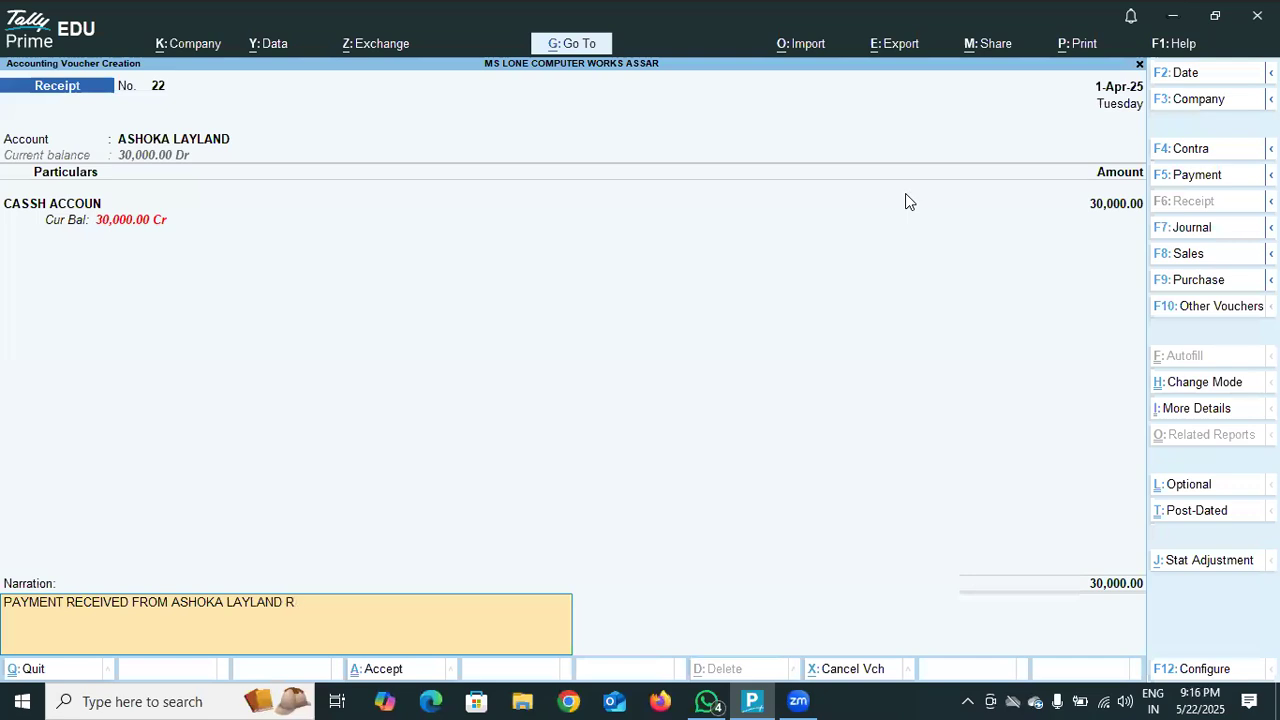
text(S 30000)
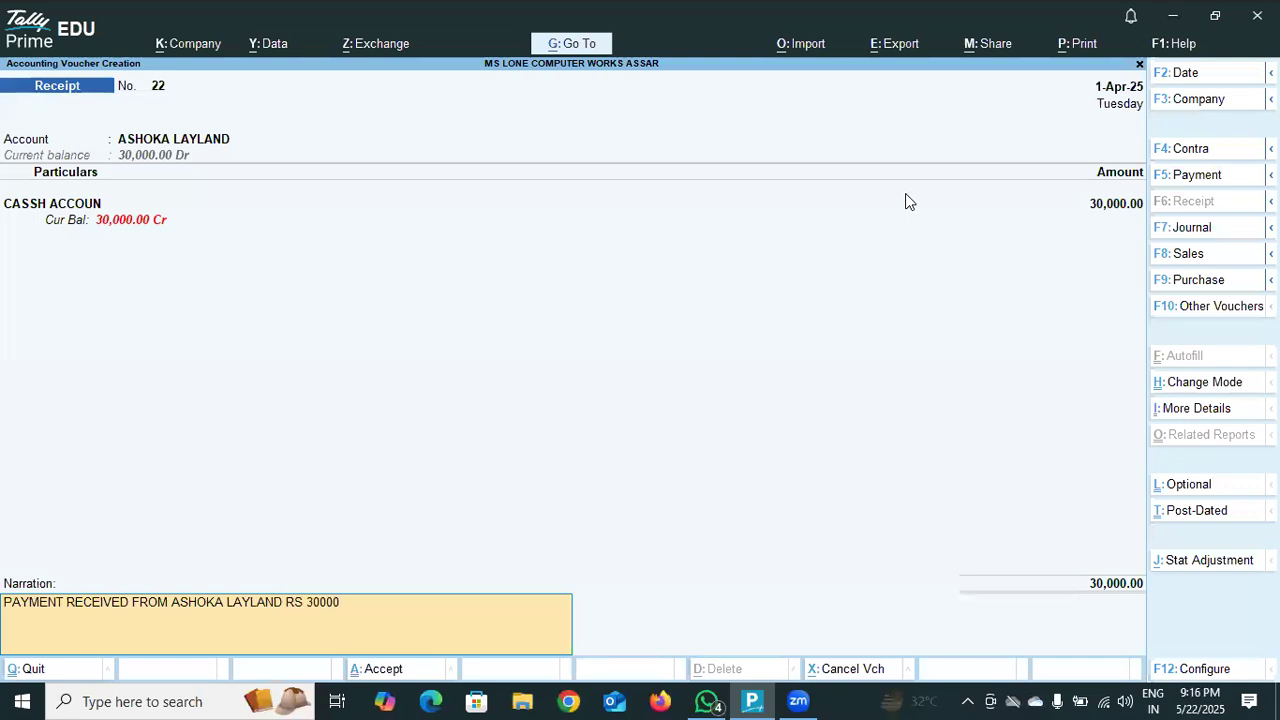
text( IN)
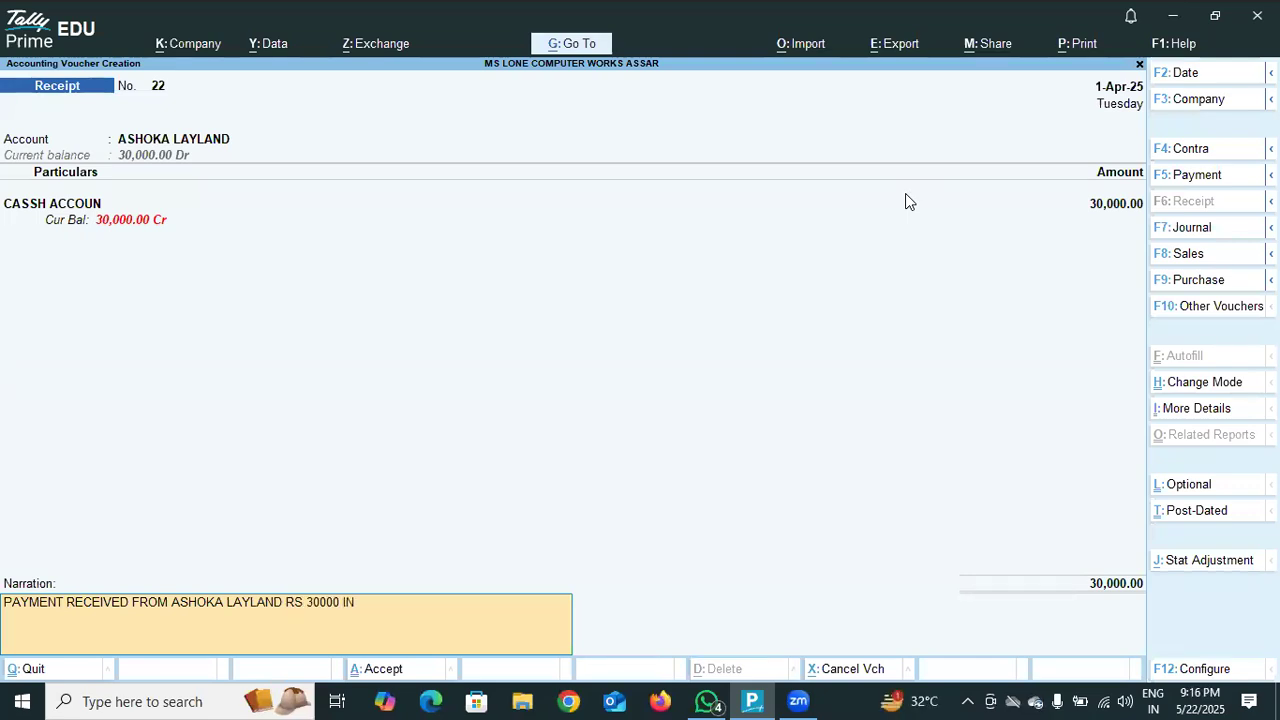
text( CASH/BANK)
key(Return)
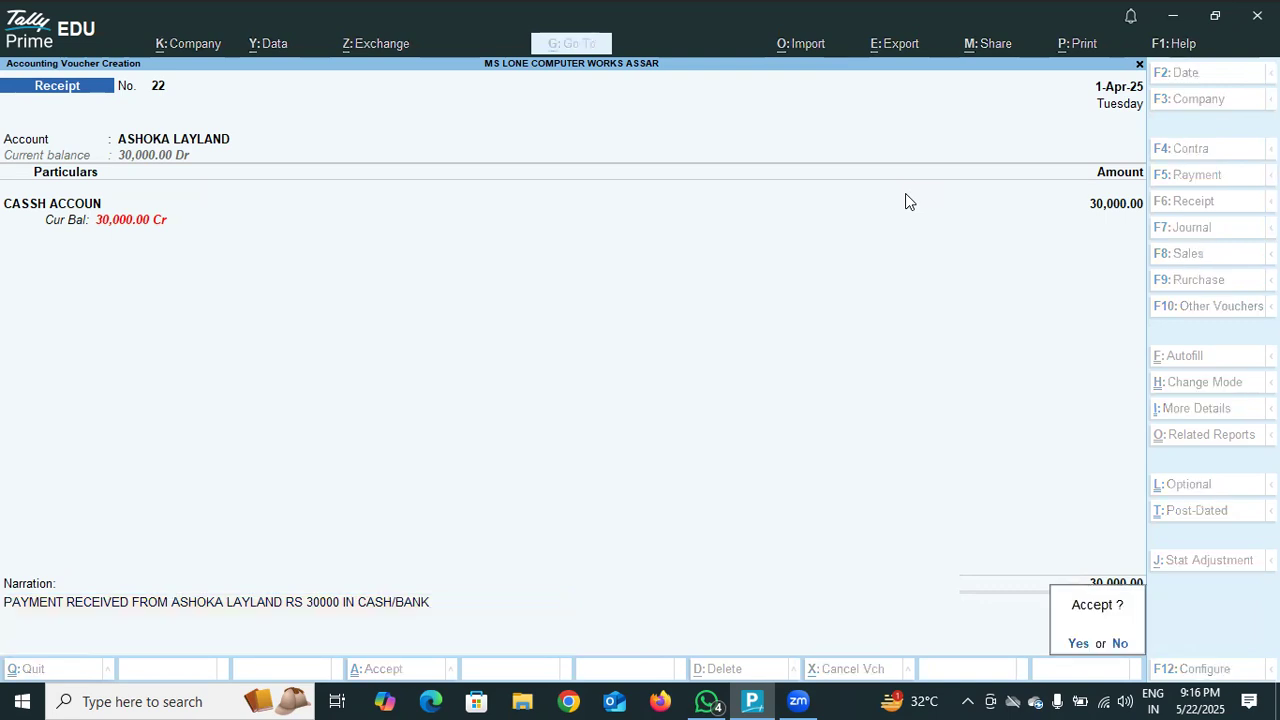
key(y)
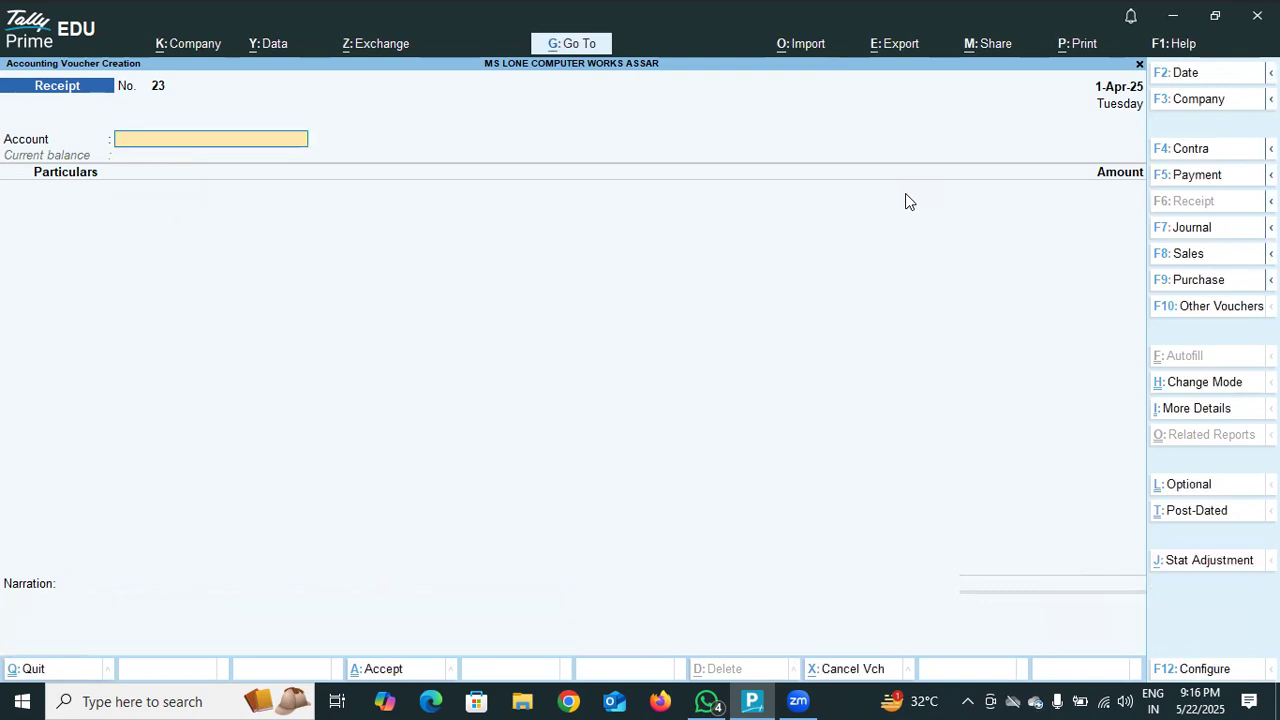